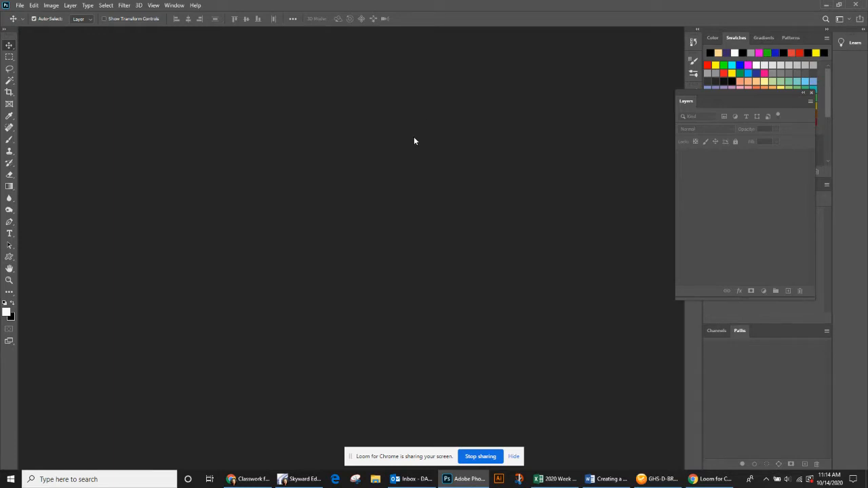
Create a new document 500 pixels wide and 500 pixels high
left_click(21, 6)
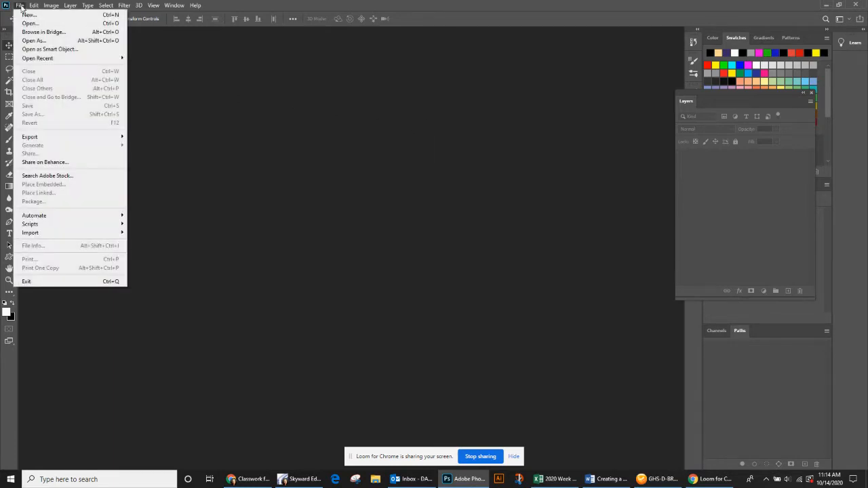
left_click(22, 15)
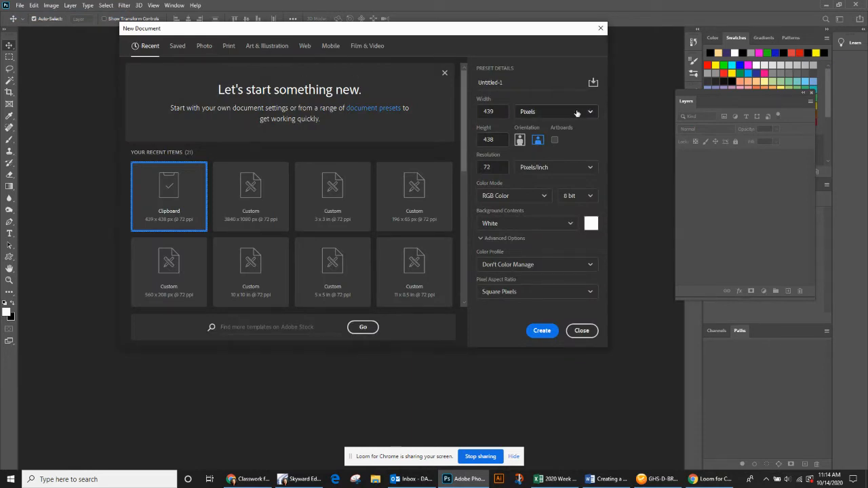
left_click(577, 113)
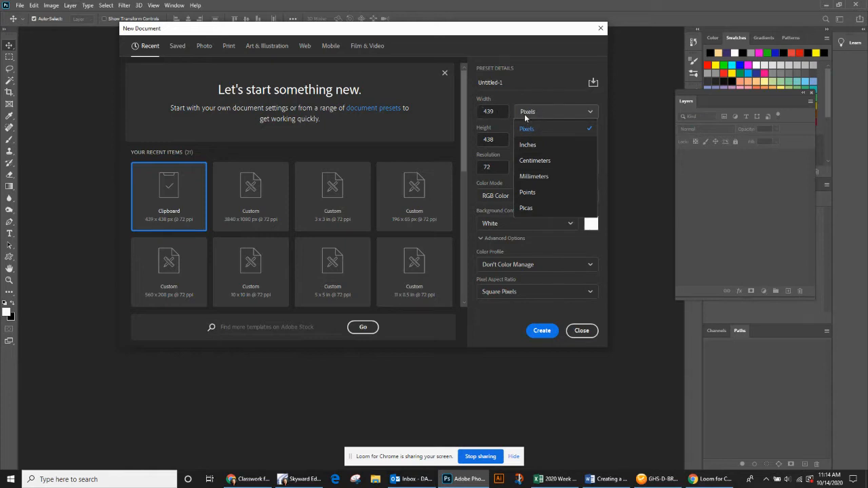
left_click(504, 114)
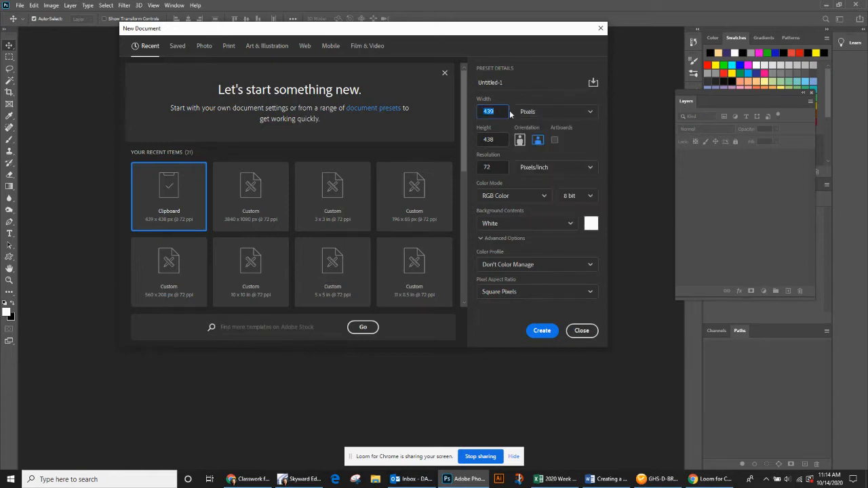
type("500")
left_click(500, 136)
type("500")
left_click(588, 140)
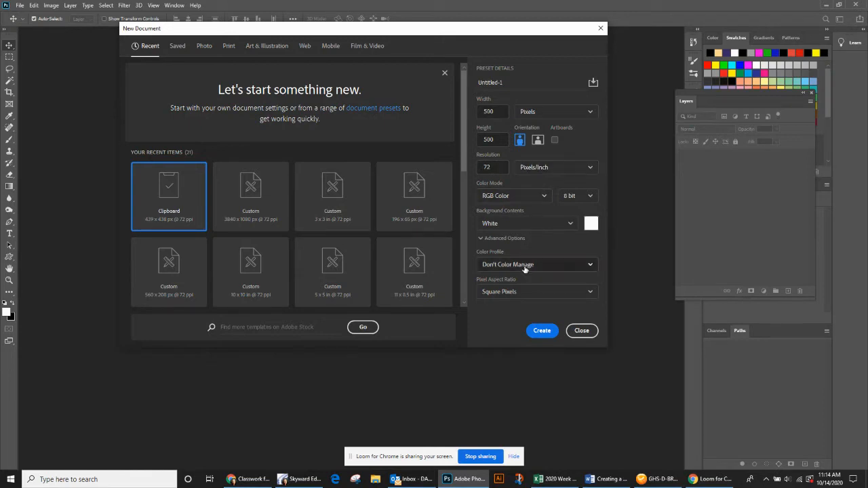
left_click(541, 331)
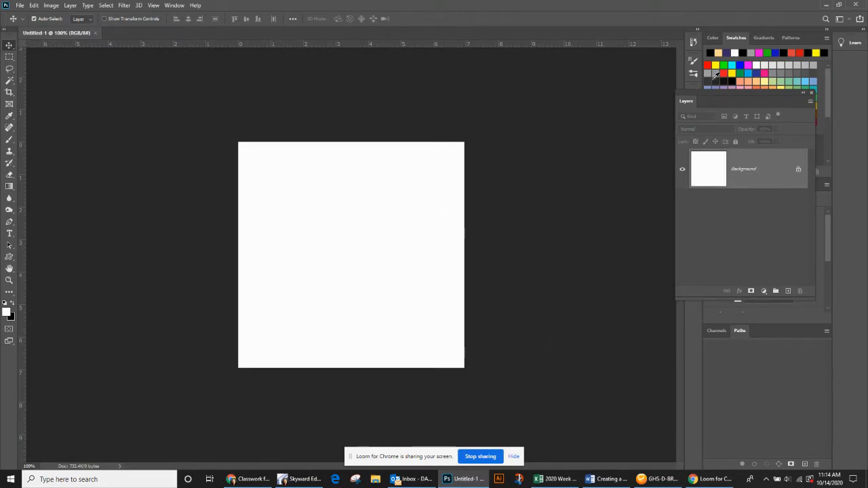
Move the floating layer list beside the canvas and add a new layer named "body"
left_click_drag(711, 103, 523, 71)
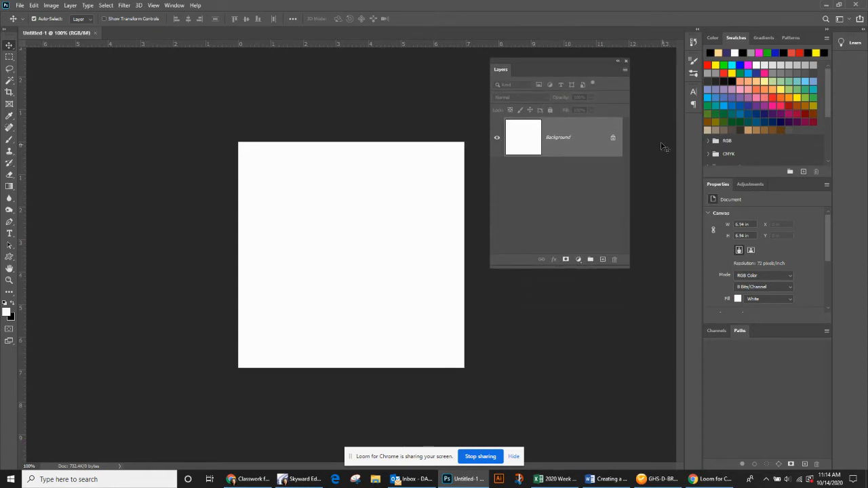
left_click(603, 259)
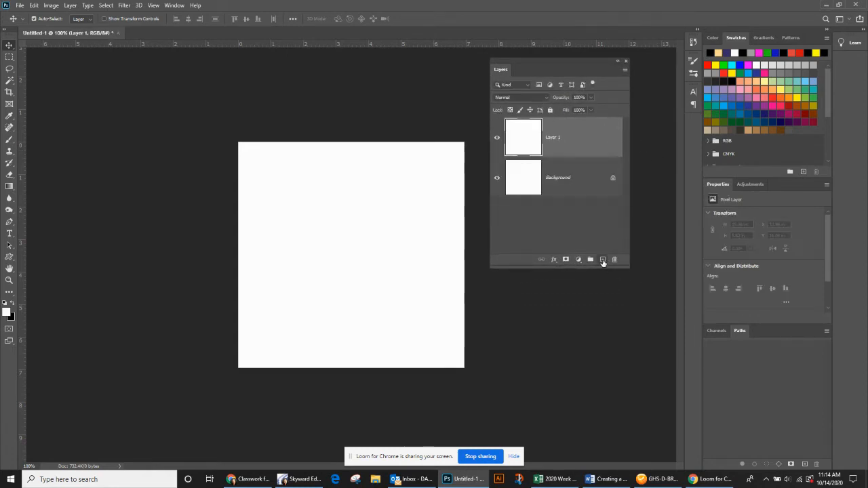
double_click(551, 137)
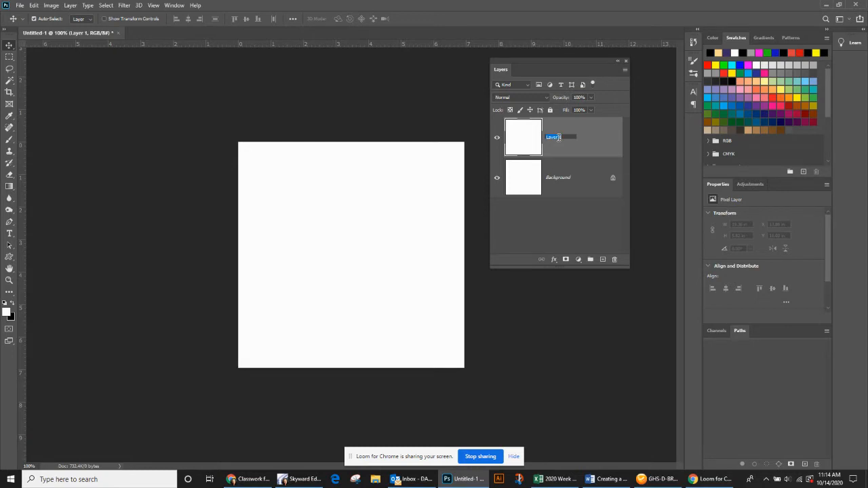
type("m")
key("BackSpace")
left_click(584, 138)
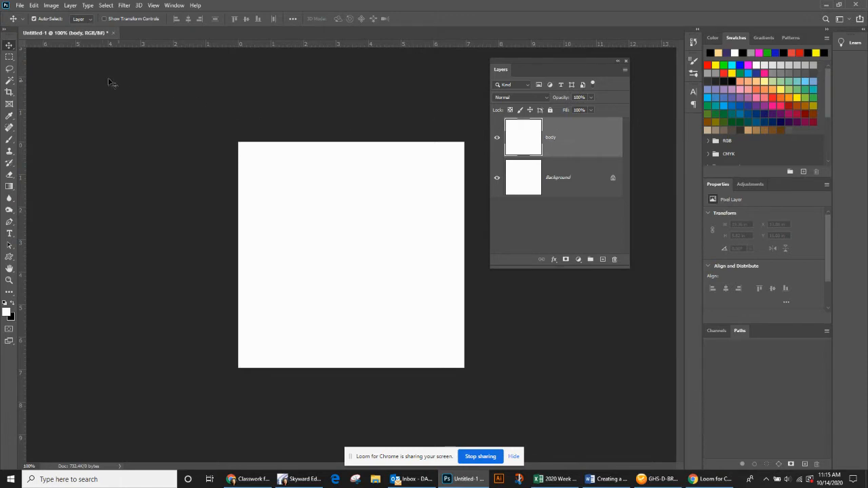
Select a triangle about 2.8 in wide and 2.1 in high near the canvas centre with the Polygonal Lasso
left_click(9, 68)
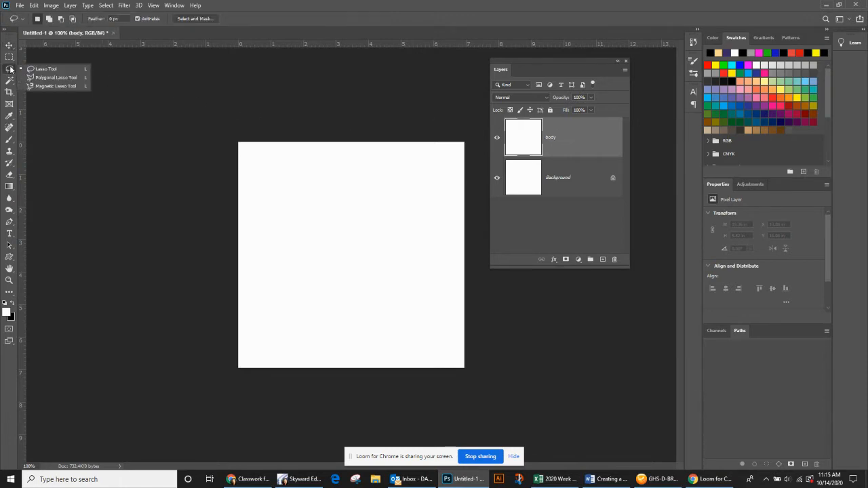
left_click(44, 78)
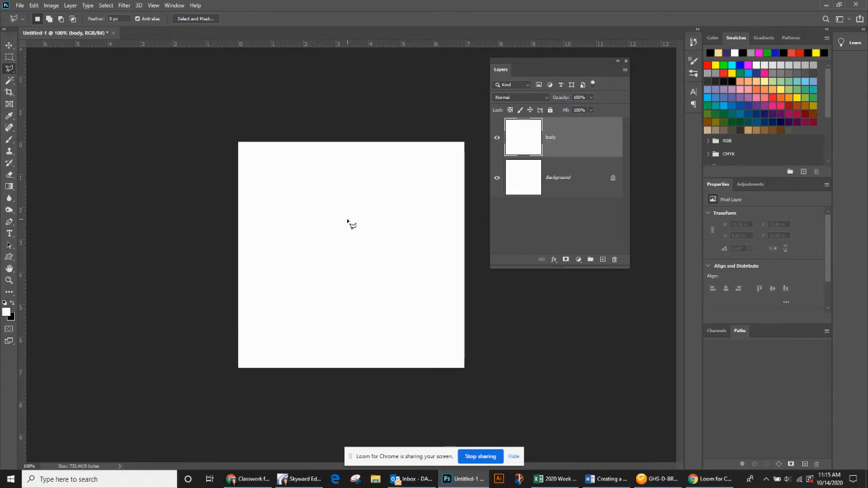
left_click(347, 219)
left_click(302, 287)
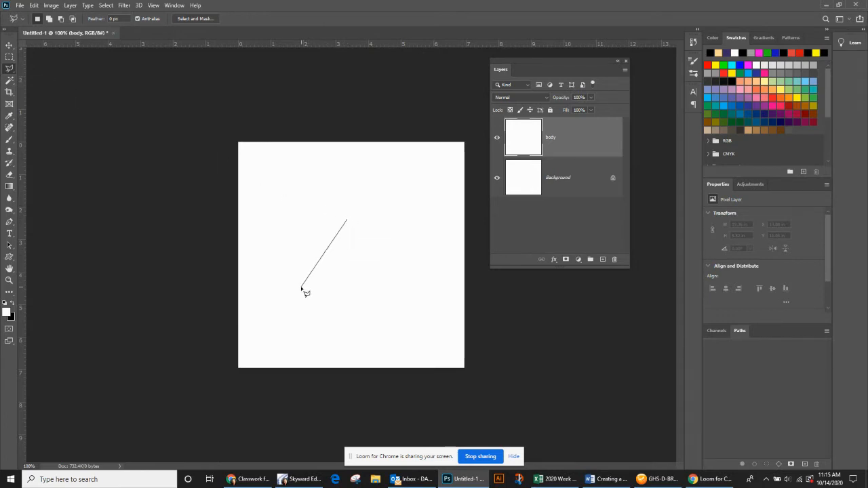
left_click(392, 286)
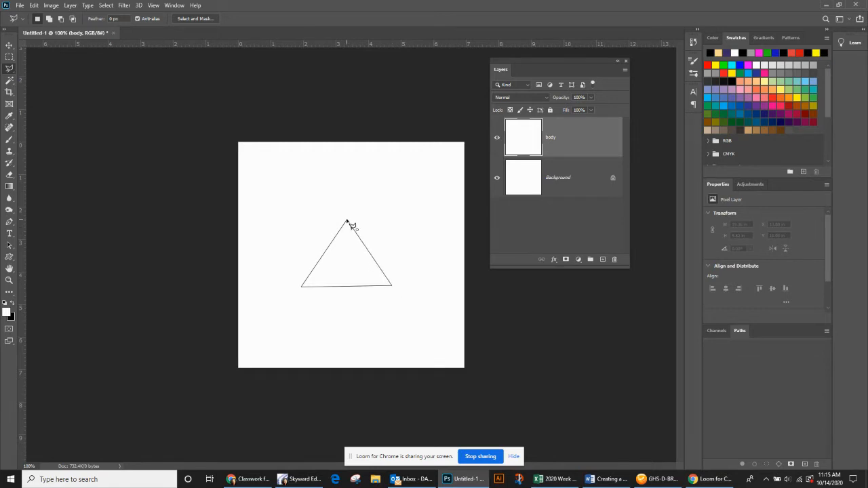
left_click(347, 220)
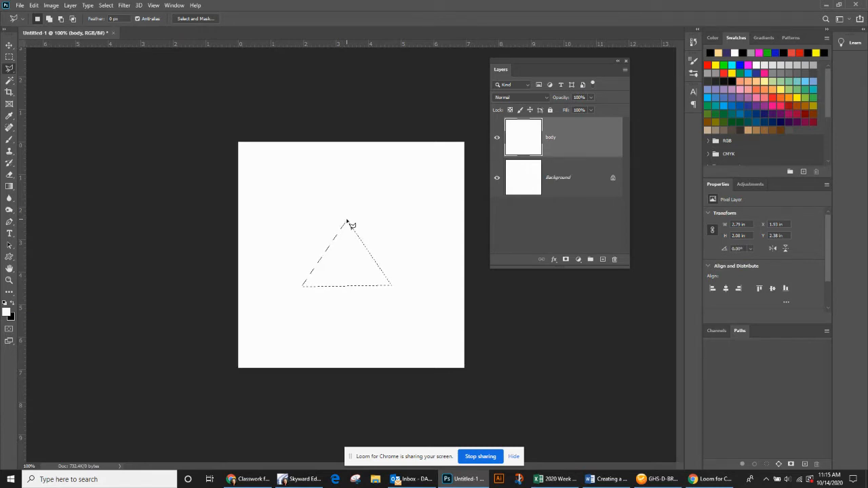
Set the foreground colour to RGB 208, 111, 34 and fill the triangular selection on the body layer with it
left_click(7, 312)
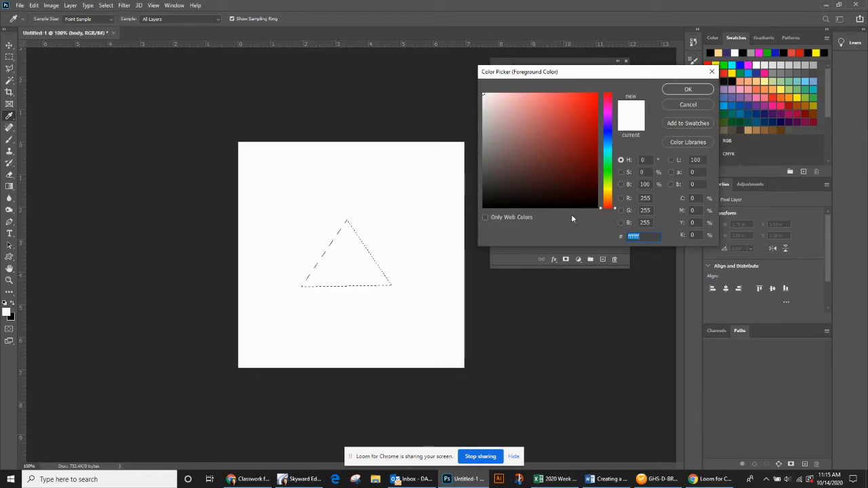
left_click(649, 197)
type("208")
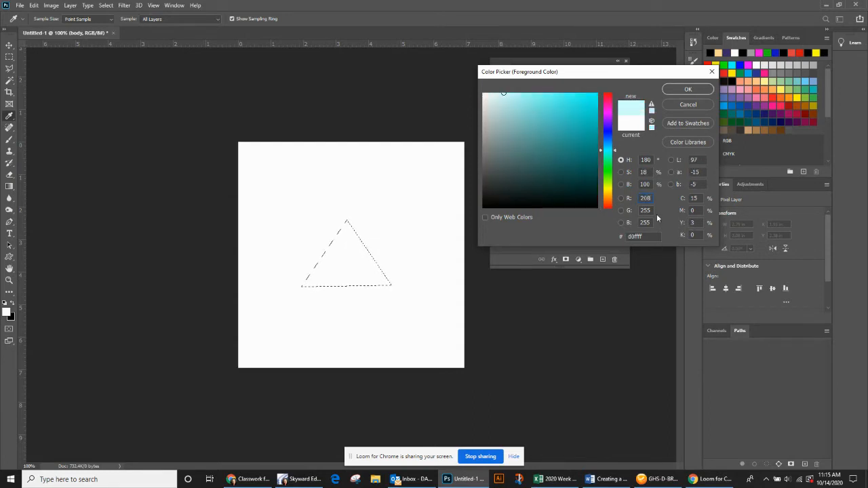
key("Tab")
type("111")
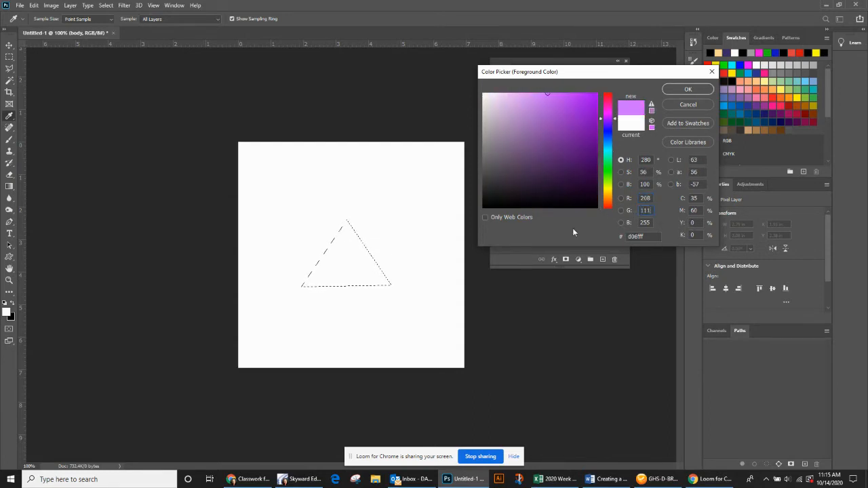
key("Tab")
type("34")
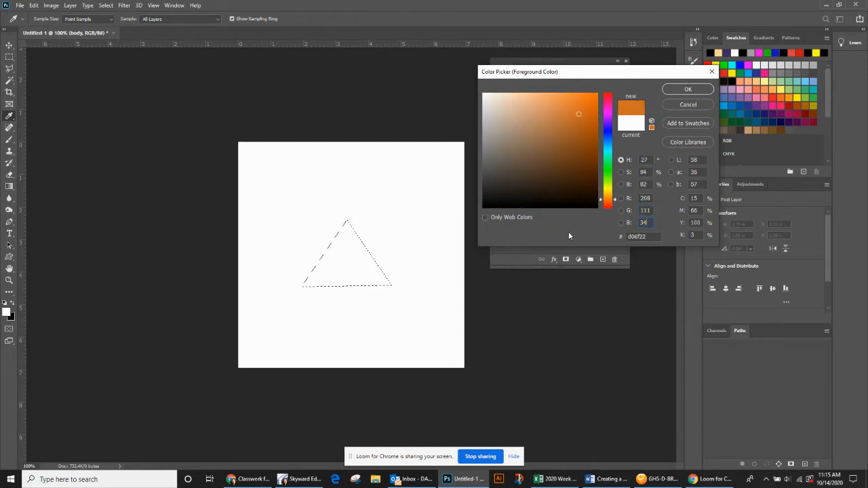
left_click(698, 86)
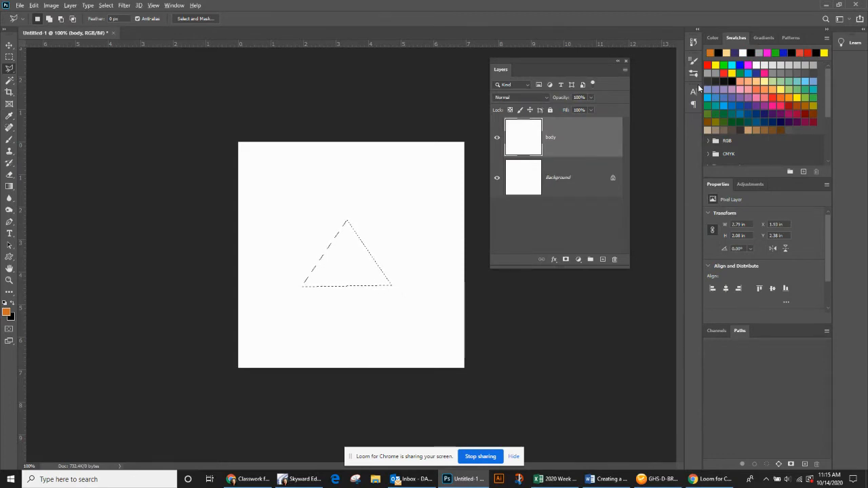
key("alt+BackSpace")
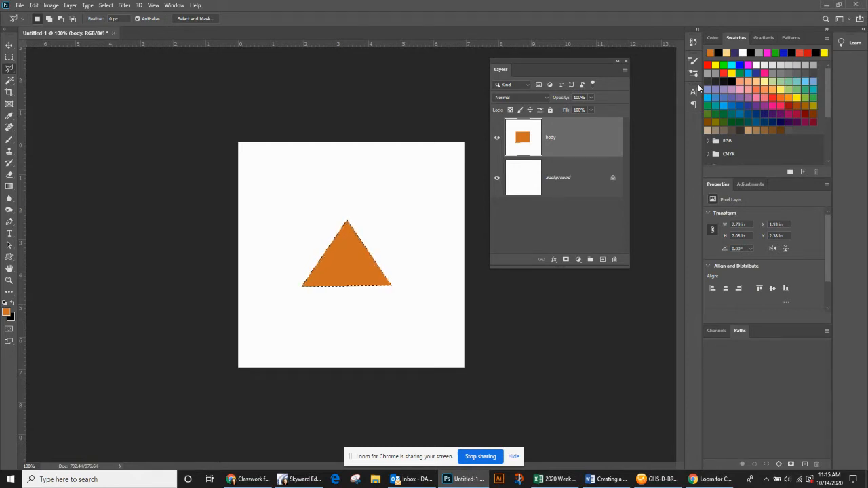
left_click(9, 188)
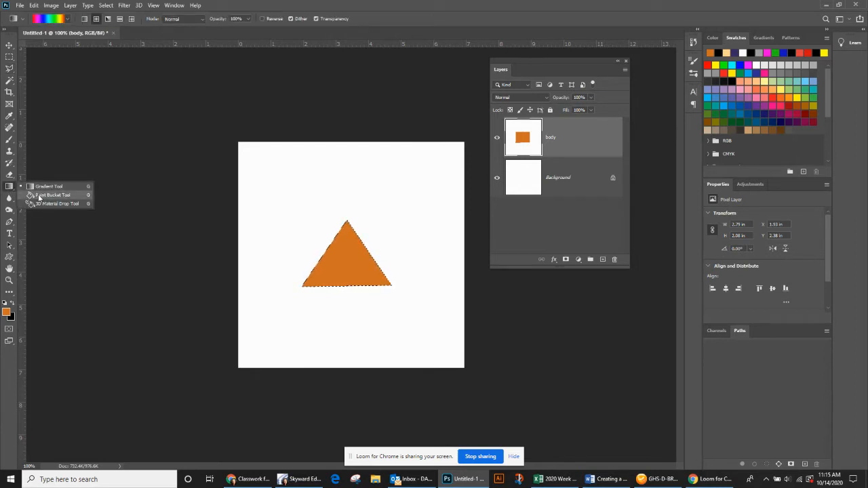
left_click(104, 148)
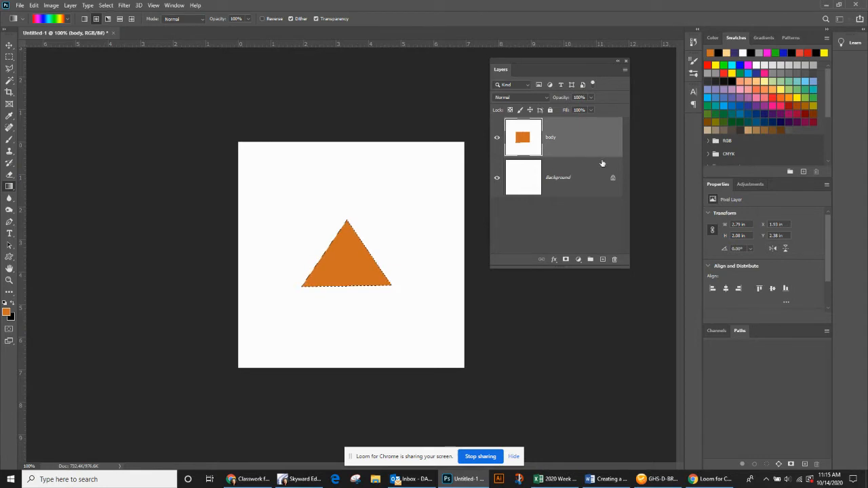
Add an empty layer above the body layer, and outline the triangle on the body layer with a 2 px black outside stroke
left_click(603, 259)
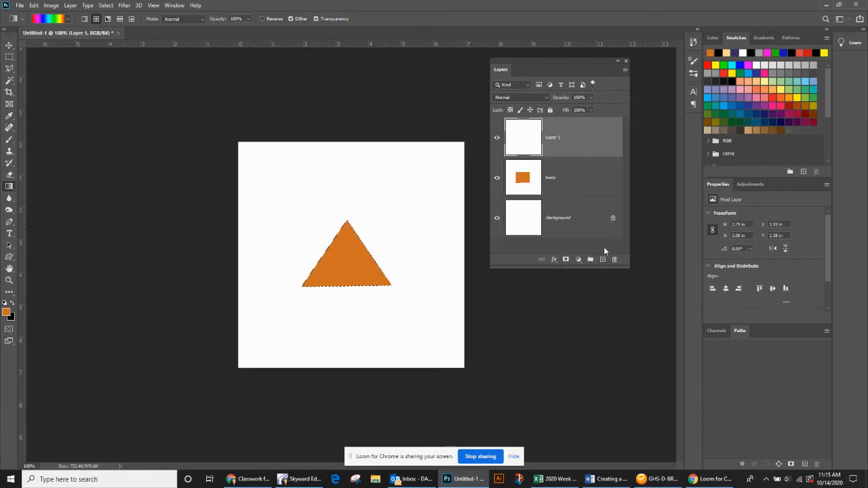
left_click(586, 186)
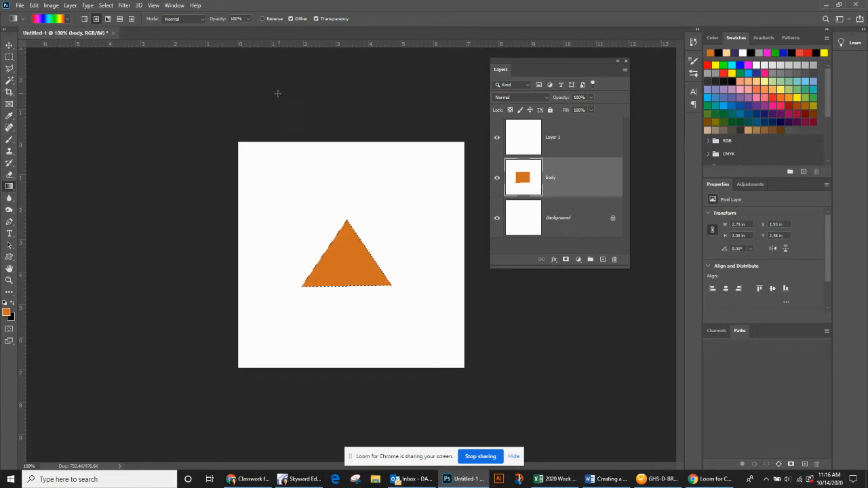
left_click(33, 4)
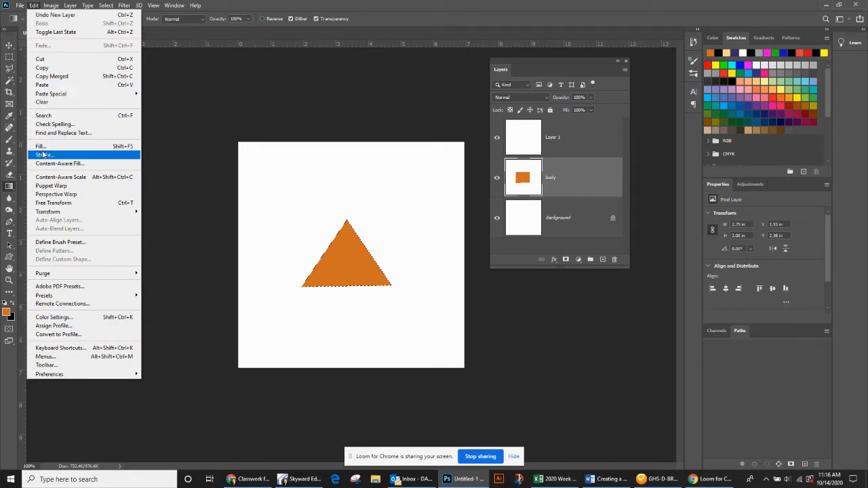
left_click(44, 155)
left_click(399, 141)
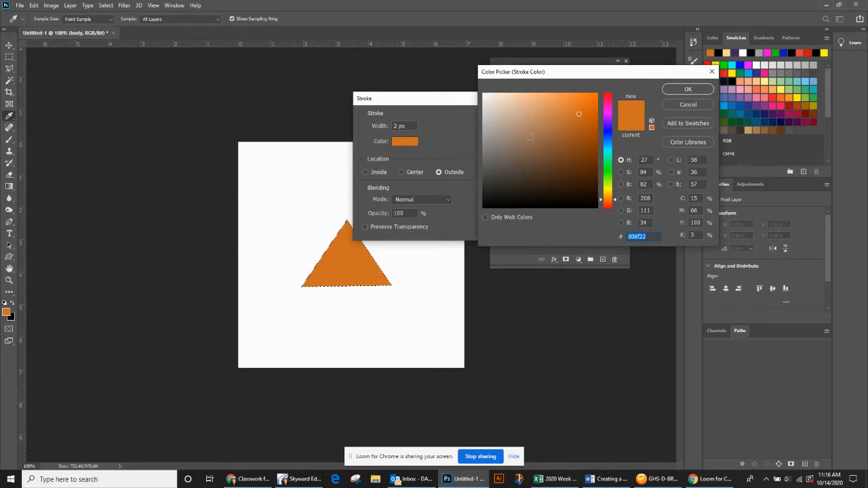
left_click(484, 207)
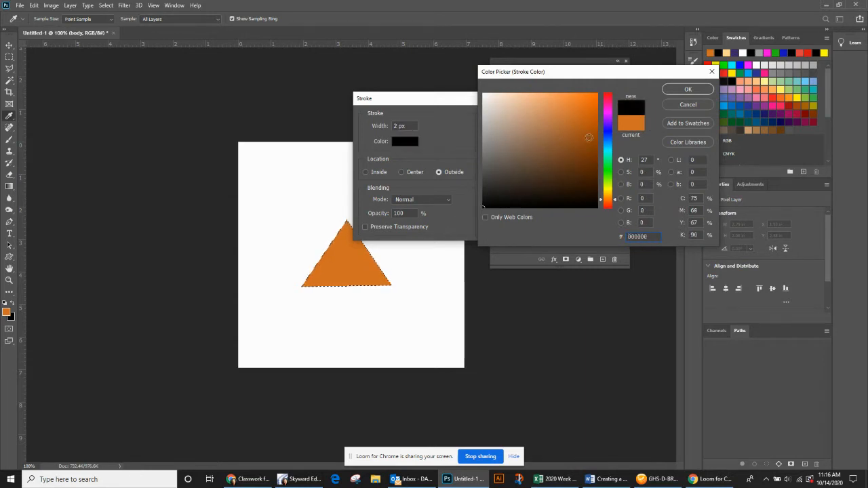
left_click(687, 89)
left_click(500, 119)
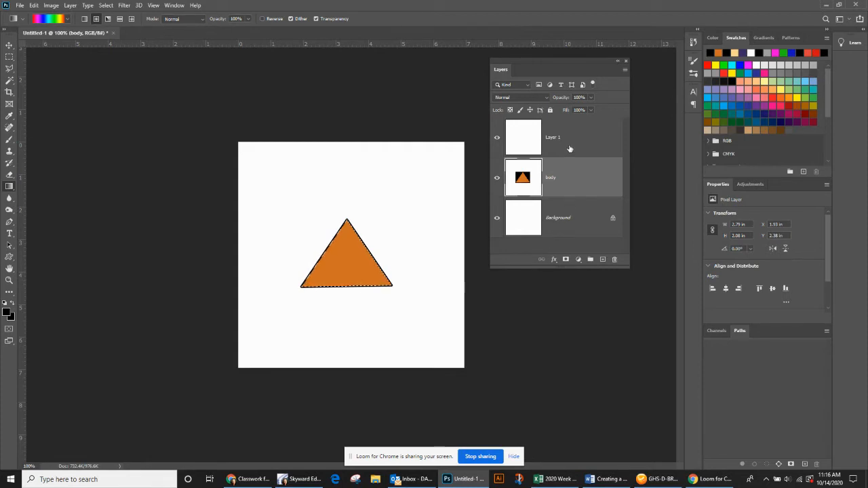
Deselect the triangle and rename the empty layer above the body layer as "head"
left_click(562, 141)
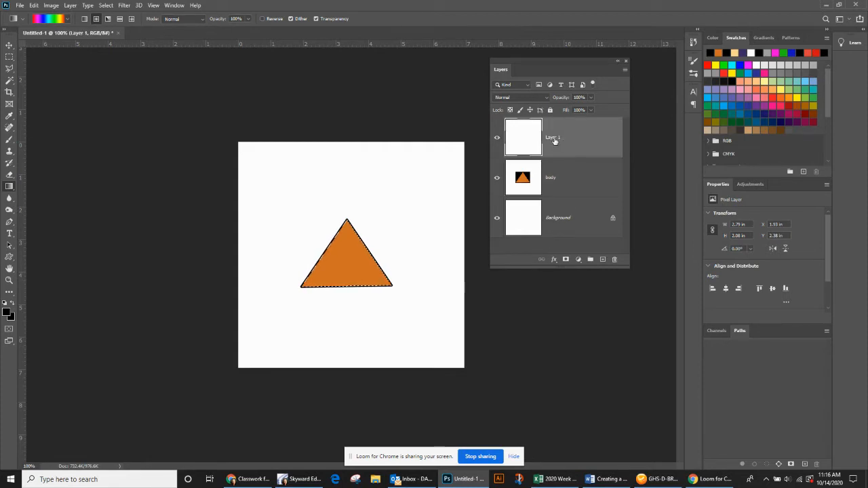
key("ctrl+d")
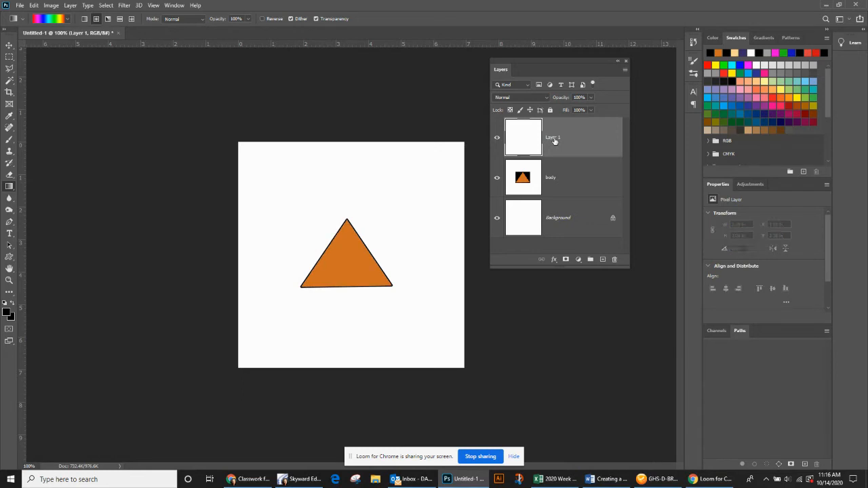
double_click(554, 139)
type("head")
key("Return")
Set the foreground colour to RGB 230, 242, 242
left_click(7, 313)
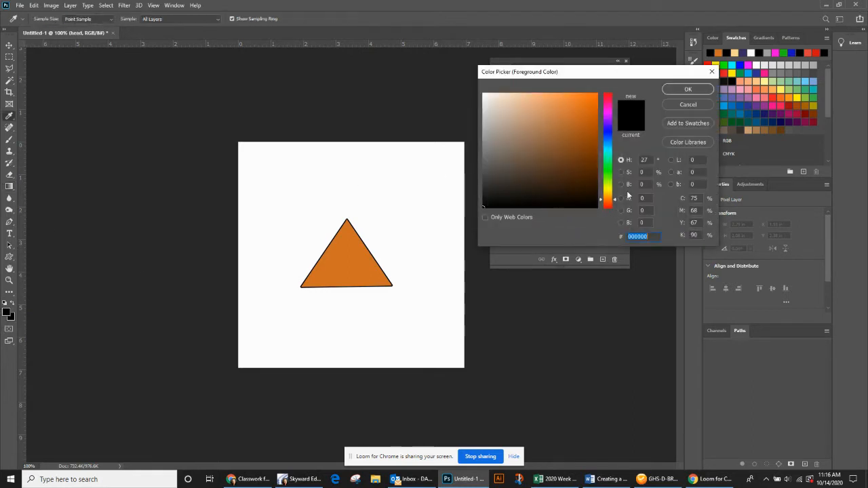
left_click(648, 197)
type("230")
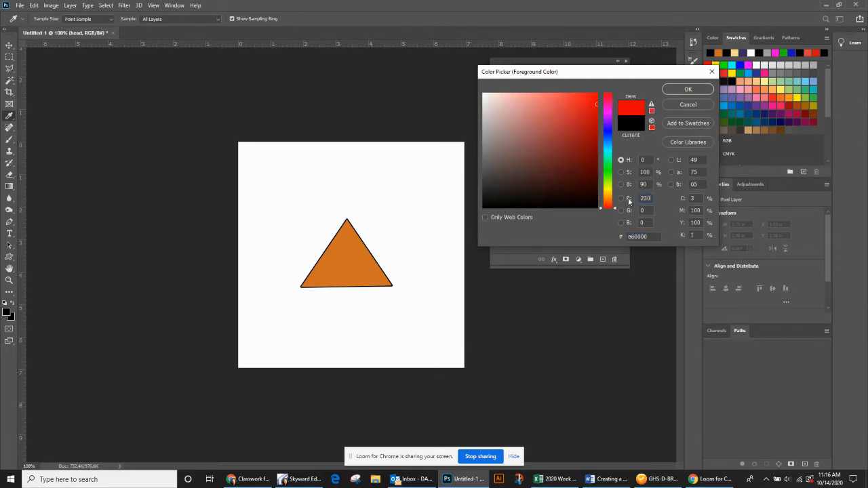
key("Tab")
type("242")
key("Tab")
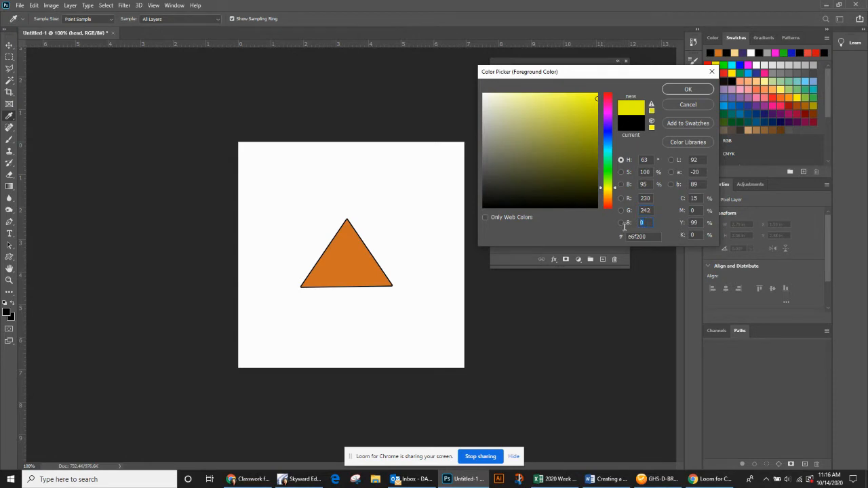
type("242")
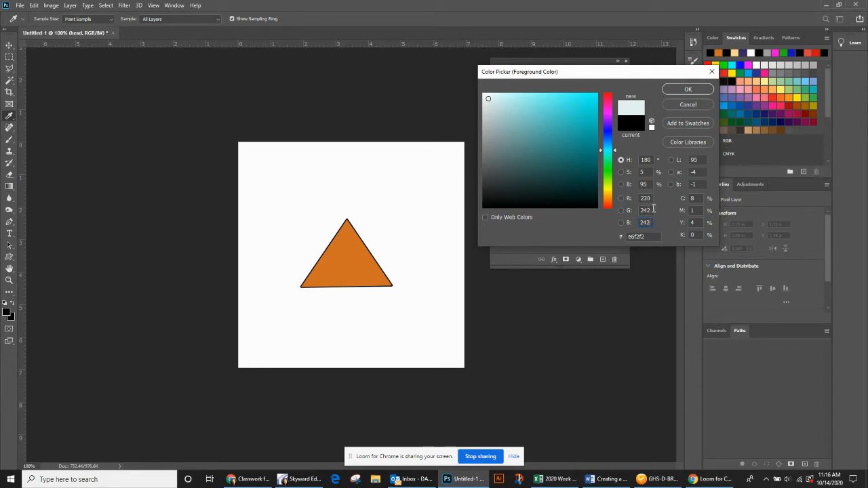
left_click(672, 90)
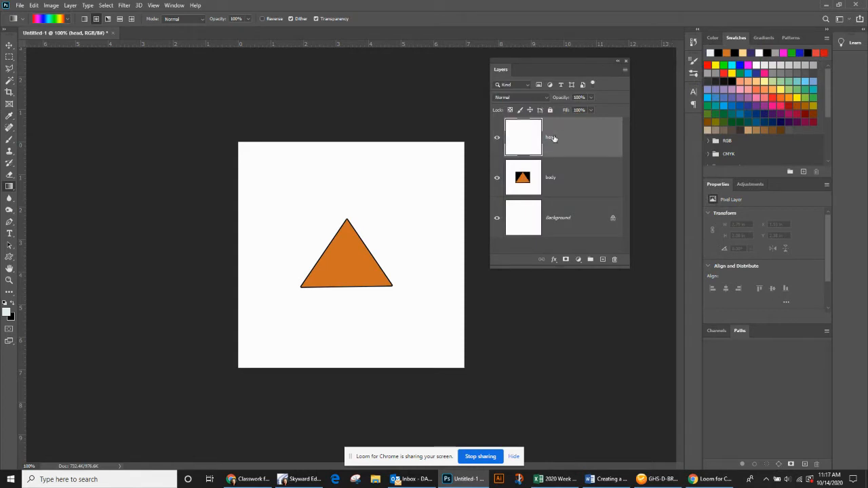
Select an ellipse about 3 in wide and 1.65 in high over the triangle's tip and fill it with the foreground colour on the head layer
left_click(8, 68)
left_click(9, 57)
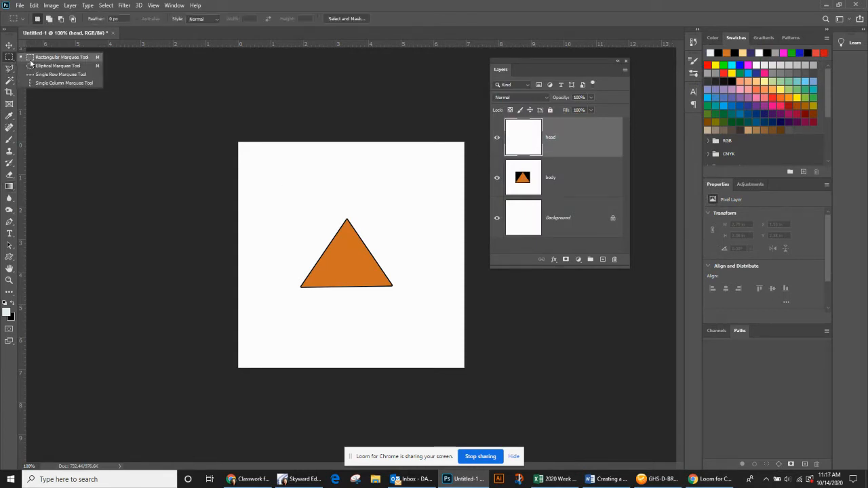
left_click(41, 66)
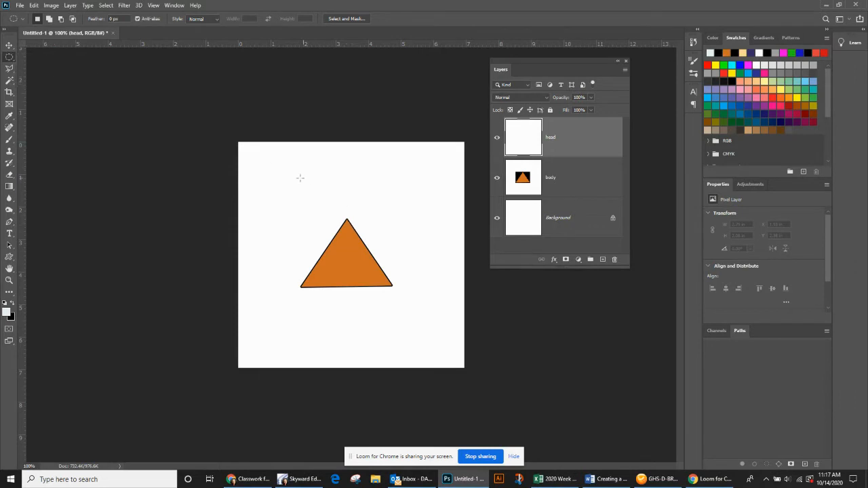
left_click_drag(301, 176, 399, 229)
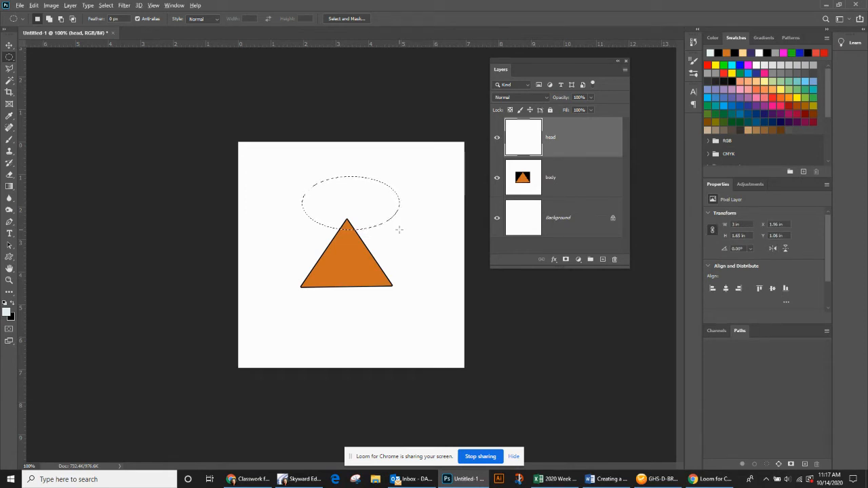
key("alt+BackSpace")
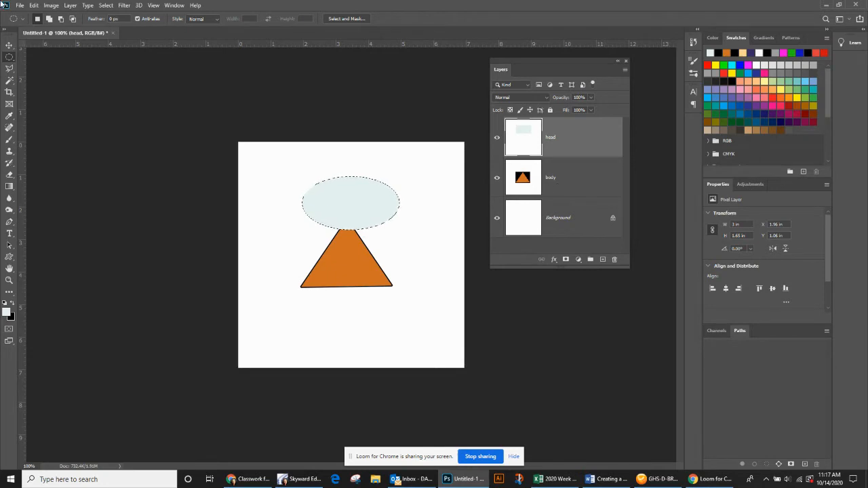
Outline the selected head ellipse with a 2 px black stroke located outside
left_click(33, 5)
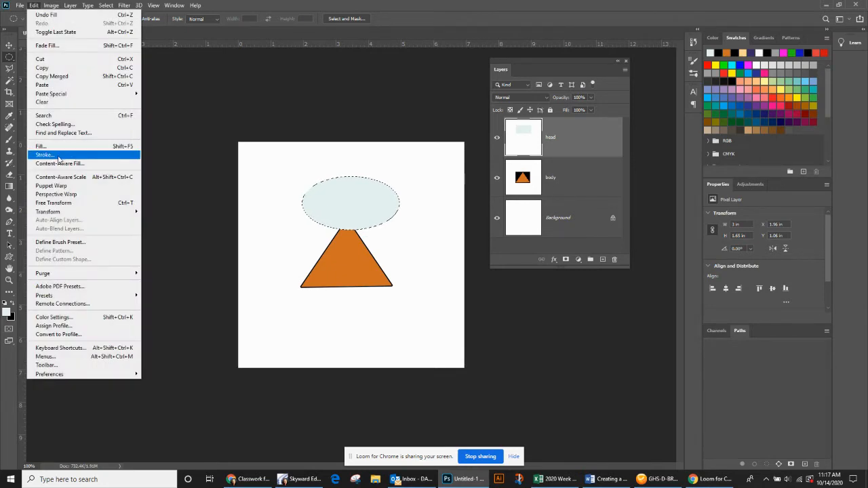
left_click(60, 155)
left_click(407, 141)
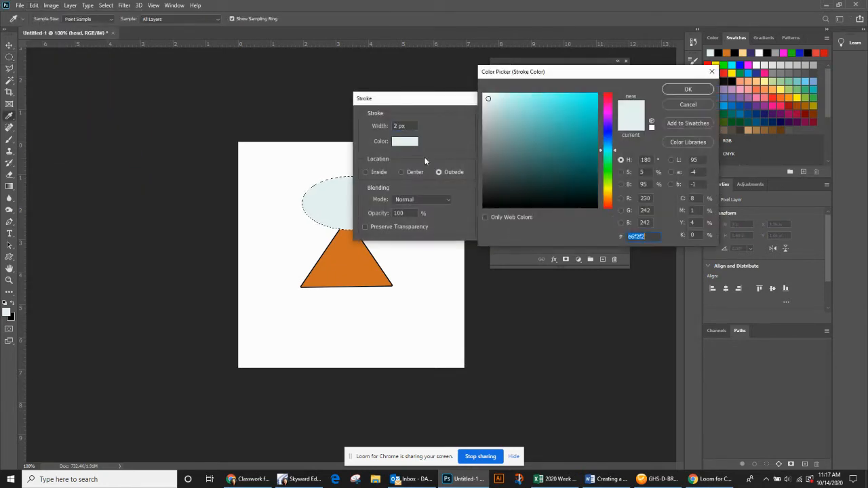
left_click(483, 207)
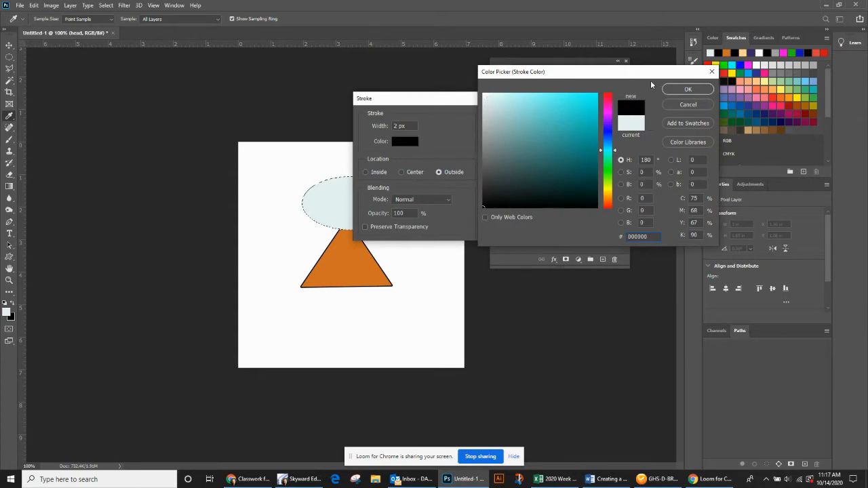
left_click(685, 90)
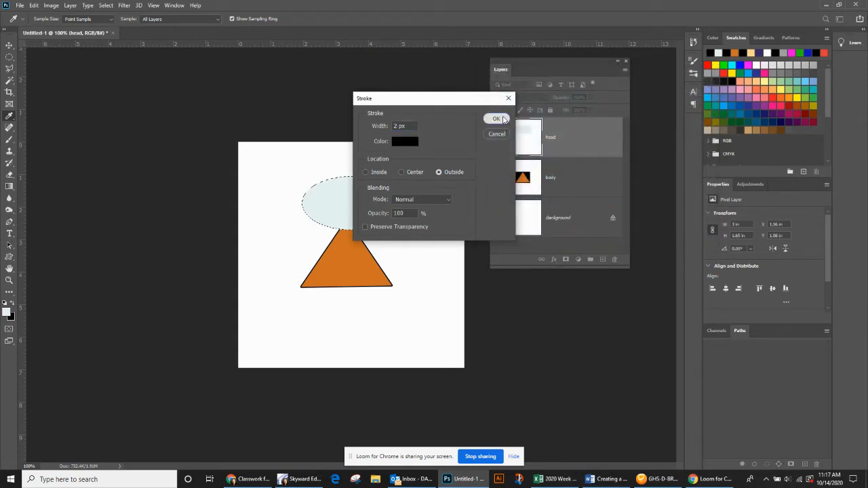
left_click(502, 120)
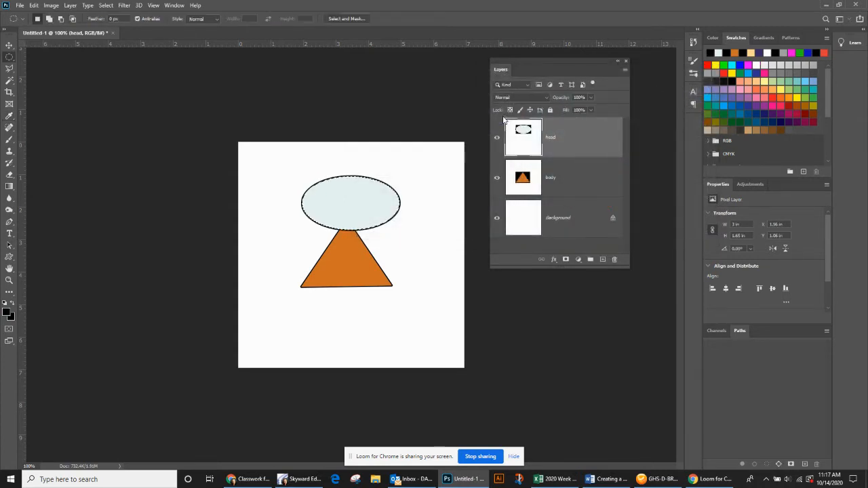
Deselect the ellipse and warp the triangle on the body layer so its two sides bulge outward and its base curves downward
left_click(573, 183)
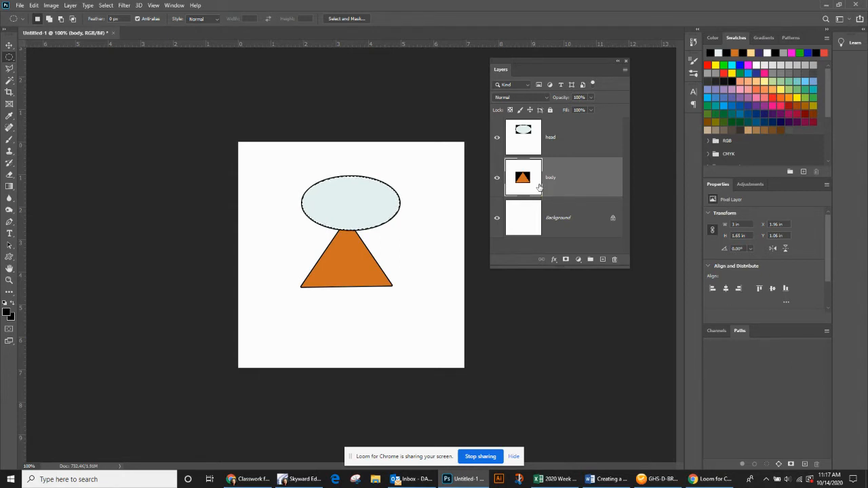
key("ctrl+d")
key("ctrl+t")
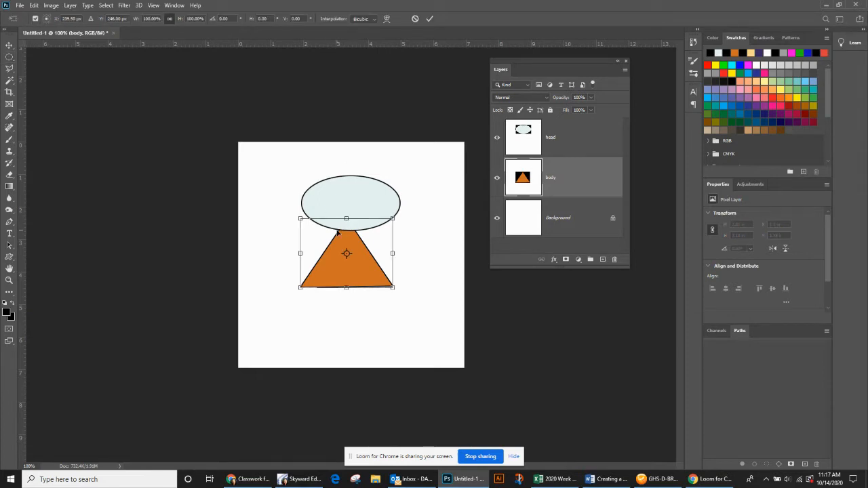
right_click(351, 244)
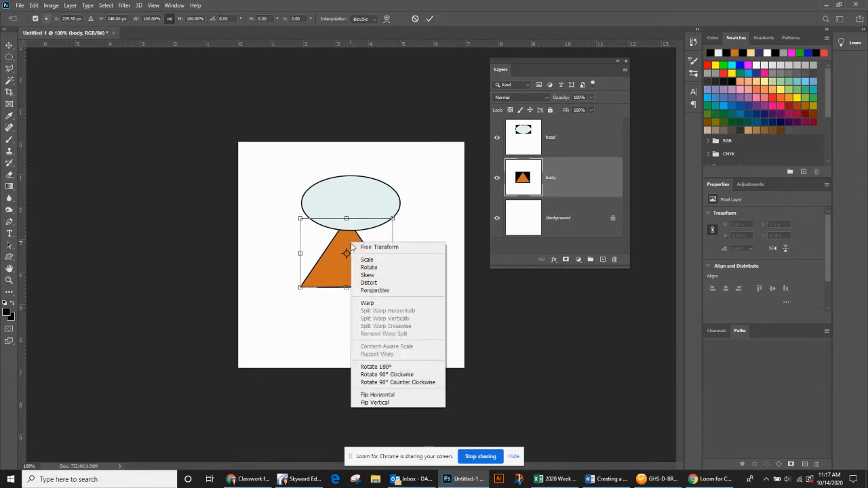
left_click(361, 303)
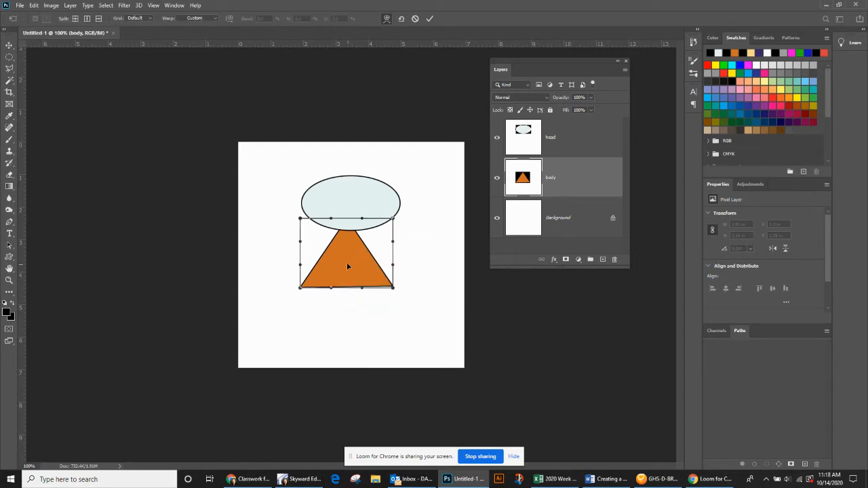
left_click_drag(329, 250, 312, 249)
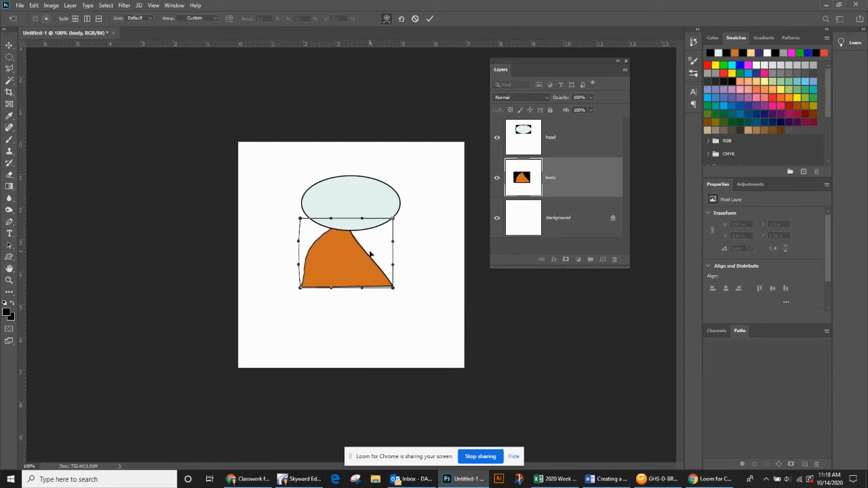
left_click_drag(367, 255, 391, 253)
left_click_drag(316, 254, 308, 252)
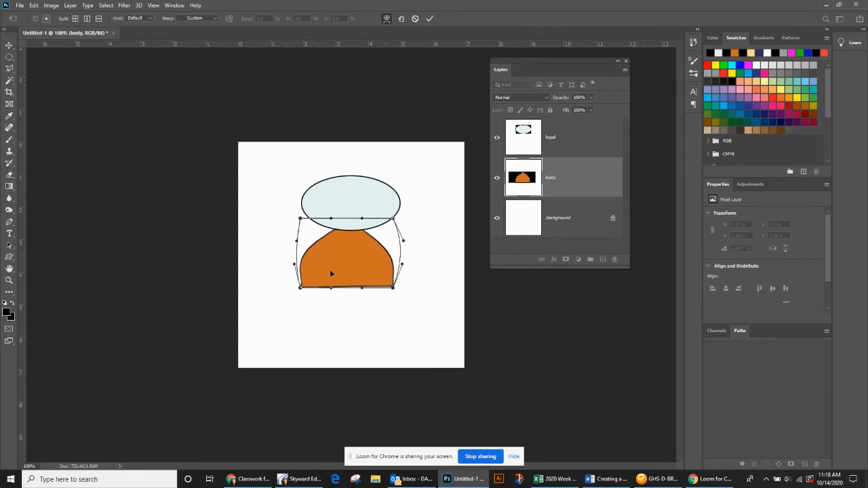
left_click_drag(344, 290, 347, 297)
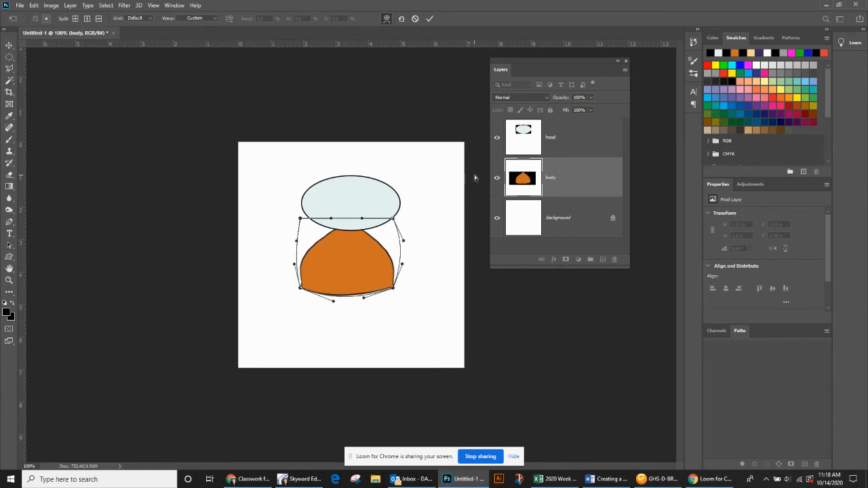
left_click(429, 19)
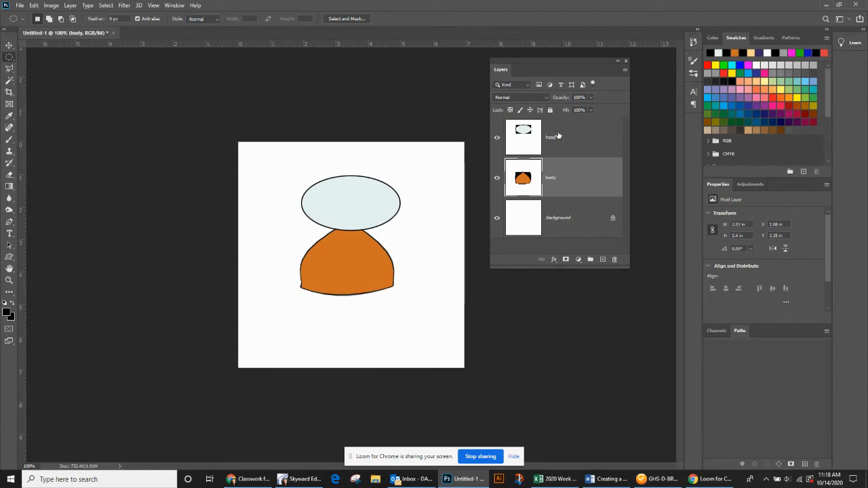
Move the ellipse on the head layer down about 0.5 in so it overlaps the top of the body
left_click(557, 136)
left_click(9, 46)
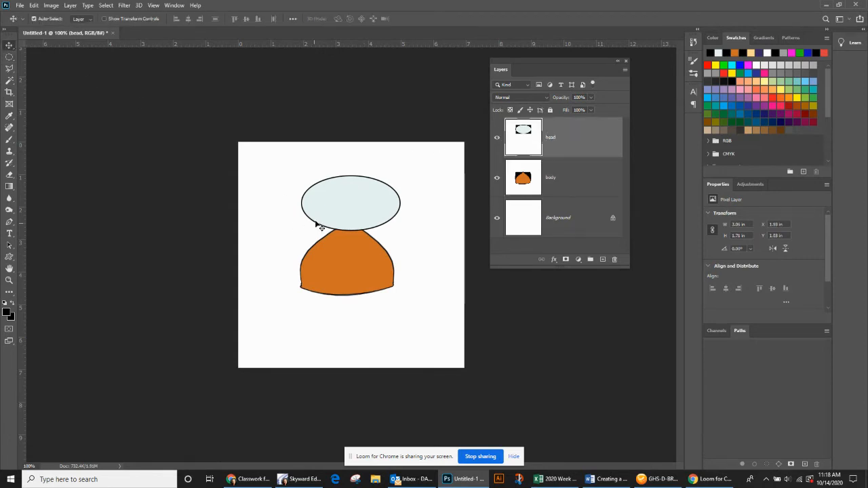
left_click_drag(347, 202, 344, 217)
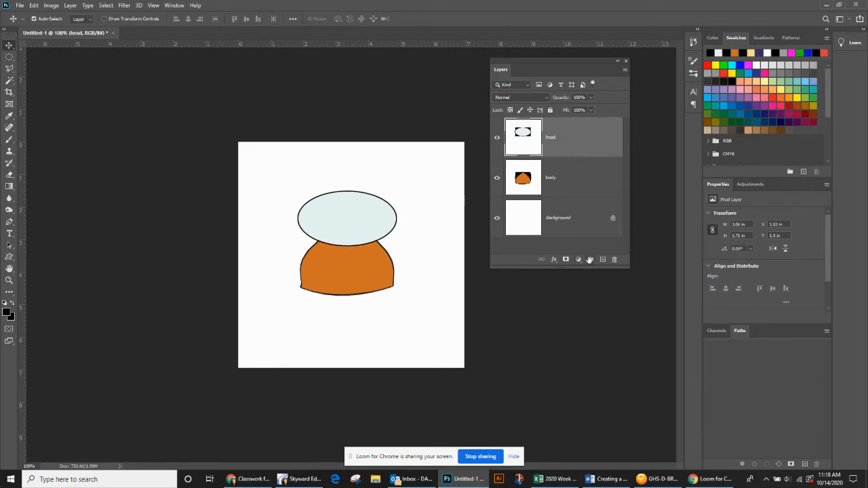
Add an empty layer above the head layer and name it "mouth"
left_click(602, 259)
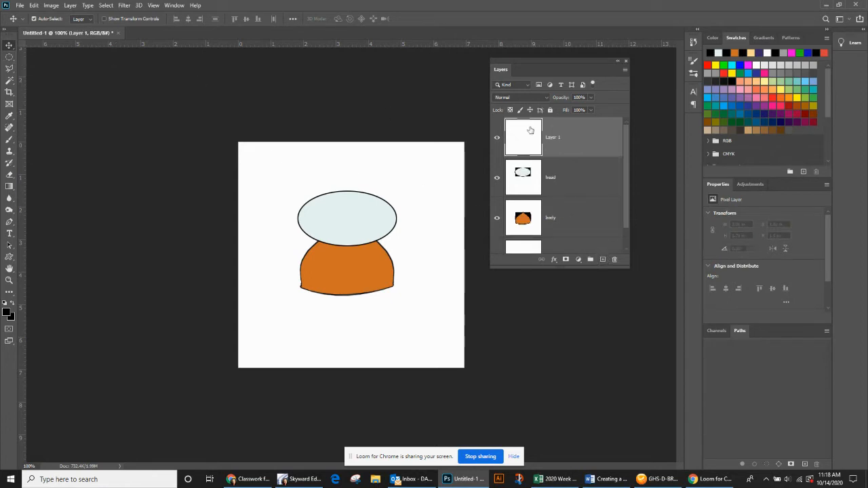
double_click(555, 137)
type("mouth")
left_click(606, 128)
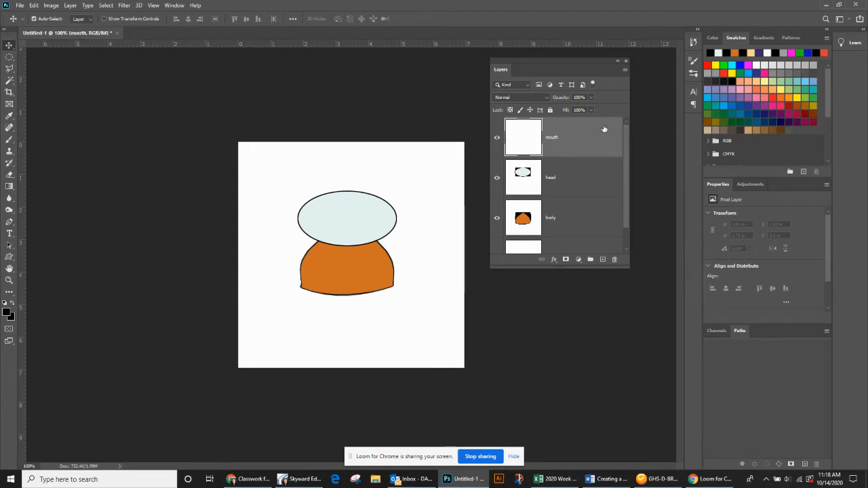
Select an ellipse about 3.44 in wide and 1.57 in high over the head, and subtract its upper half along a wavy line with the Lasso
left_click(9, 58)
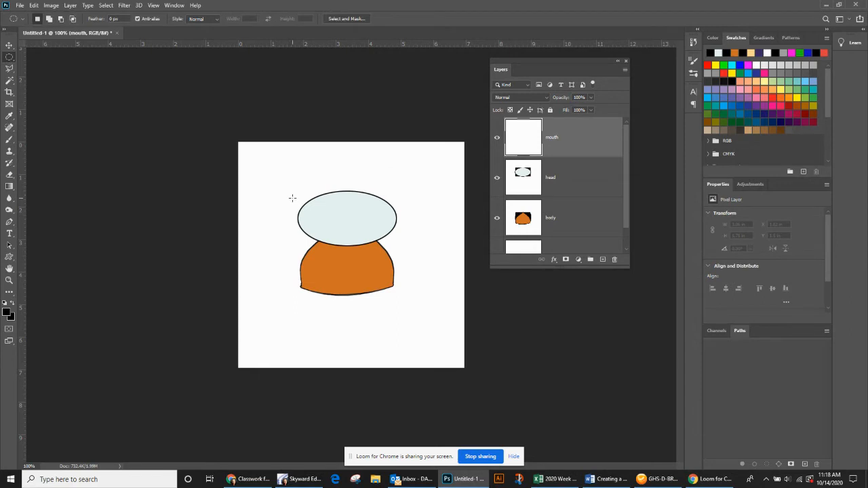
left_click_drag(293, 198, 404, 248)
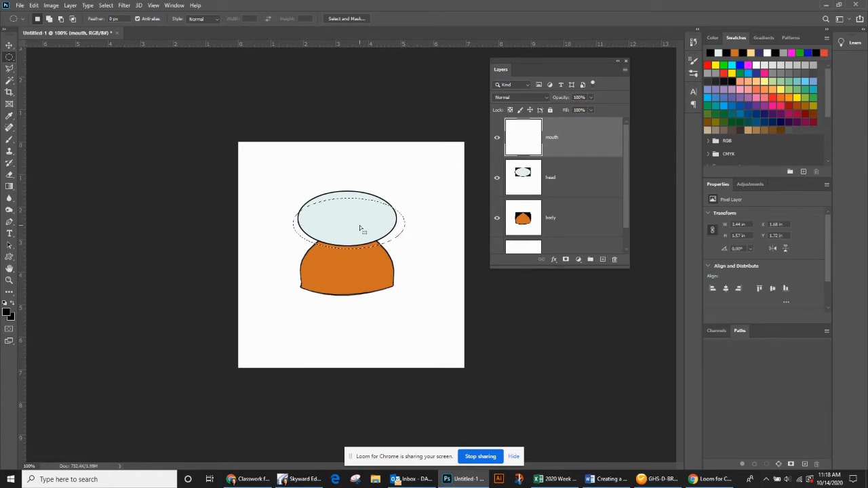
left_click(10, 68)
left_click(43, 74)
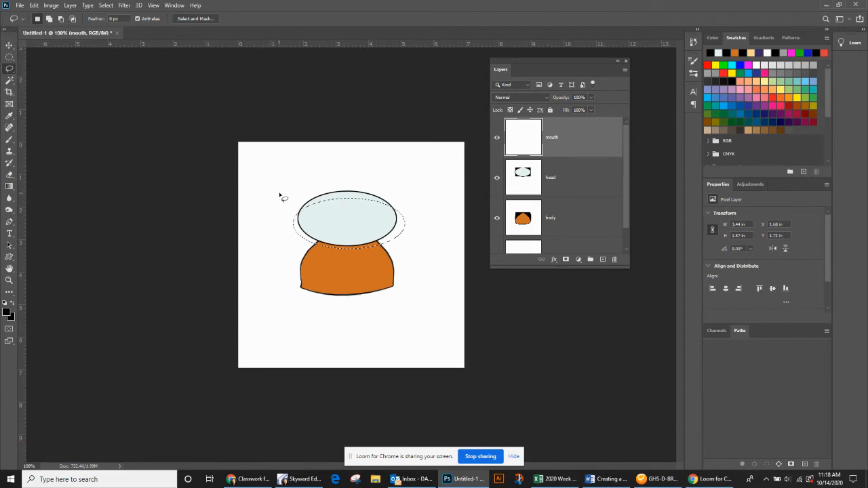
key("alt")
left_click_drag(297, 223, 319, 226)
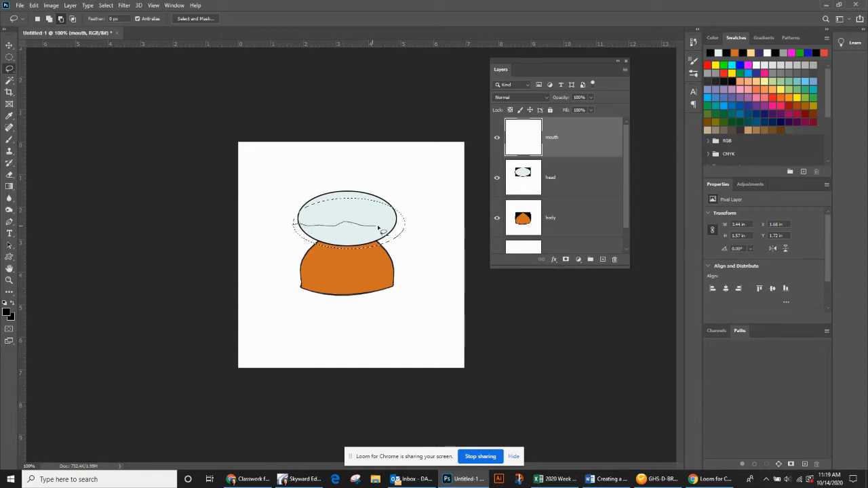
mouse_move(416, 219)
left_mouse_down()
mouse_move(397, 183)
mouse_move(376, 172)
mouse_move(327, 181)
mouse_move(296, 224)
left_mouse_up()
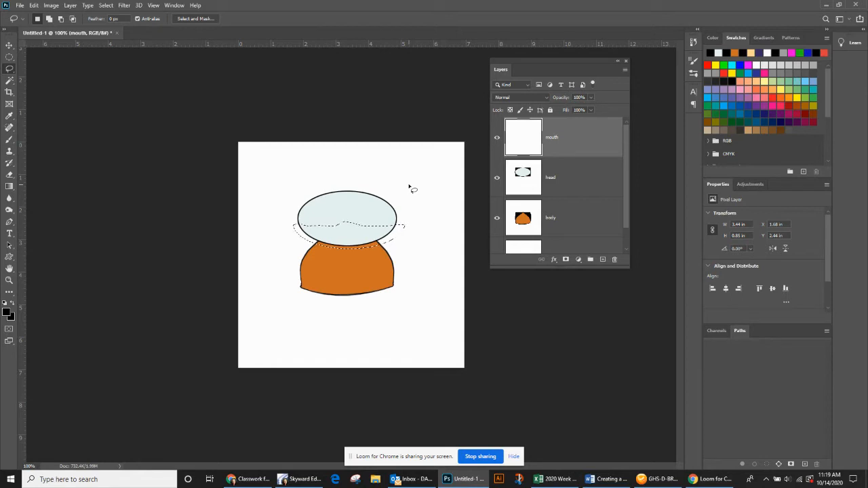
Sample the head's pale colour with the Eyedropper and fill the mouth selection with it on the mouth layer
left_click(8, 312)
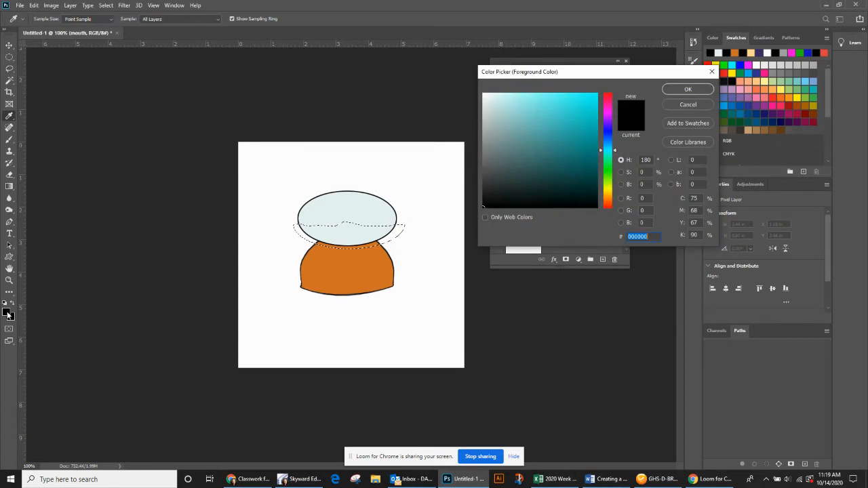
left_click(688, 105)
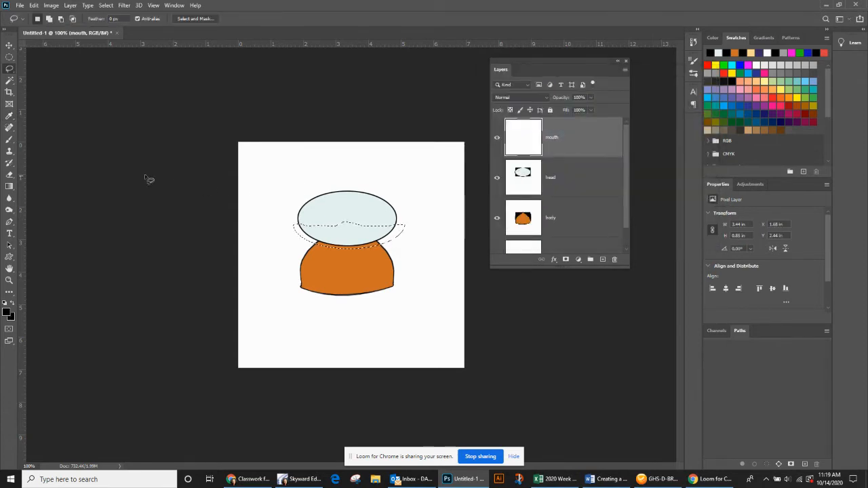
left_click(8, 116)
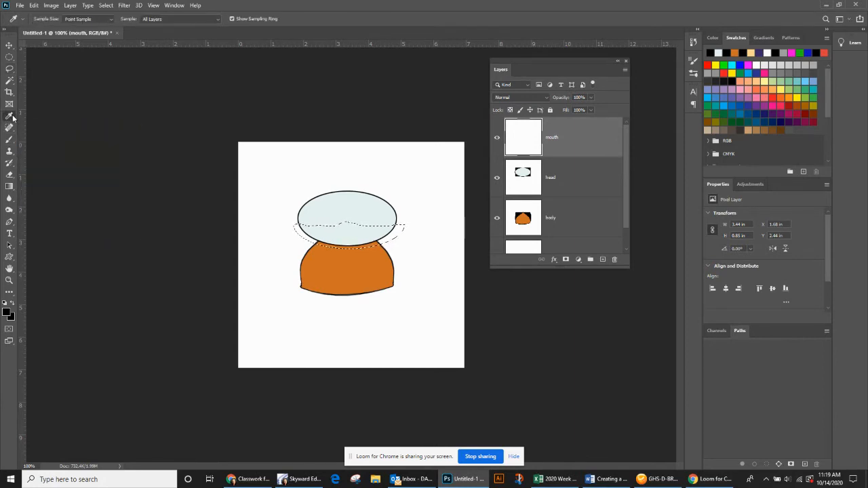
right_click(12, 118)
left_click(46, 116)
left_click(330, 200)
key("alt+BackSpace")
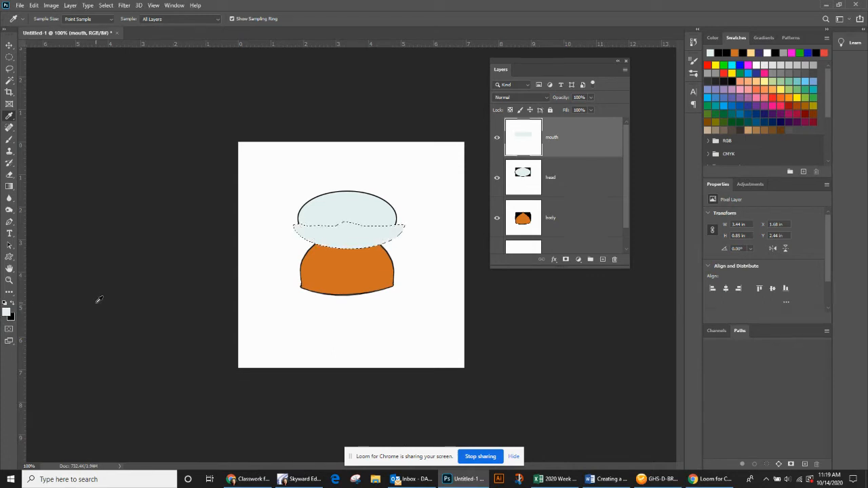
Outline the mouth selection with a 2 px black (000000) stroke placed outside its edge
left_click(34, 5)
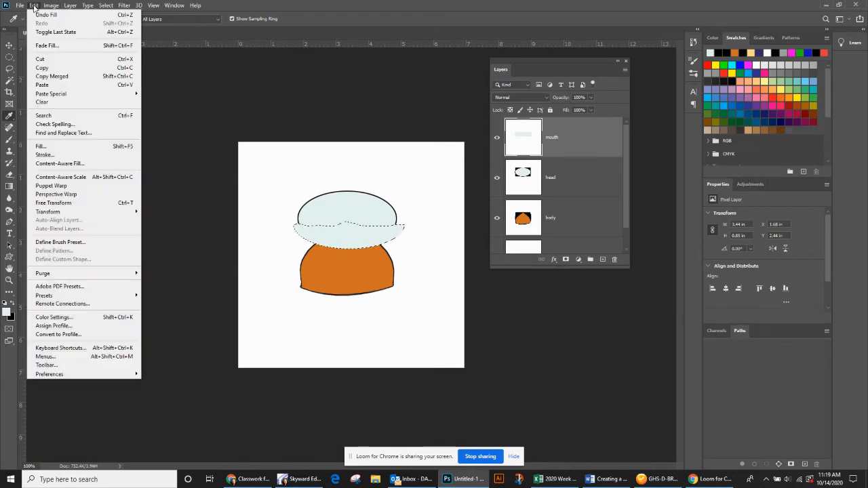
left_click(47, 154)
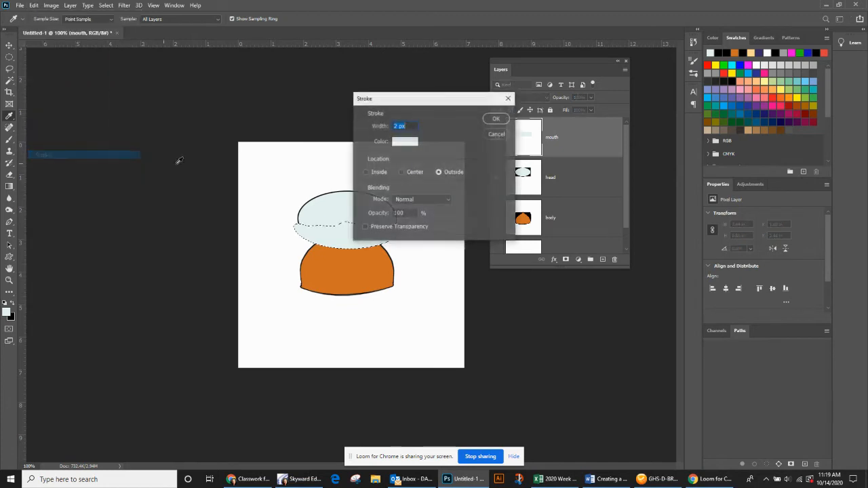
left_click(409, 141)
type("000000")
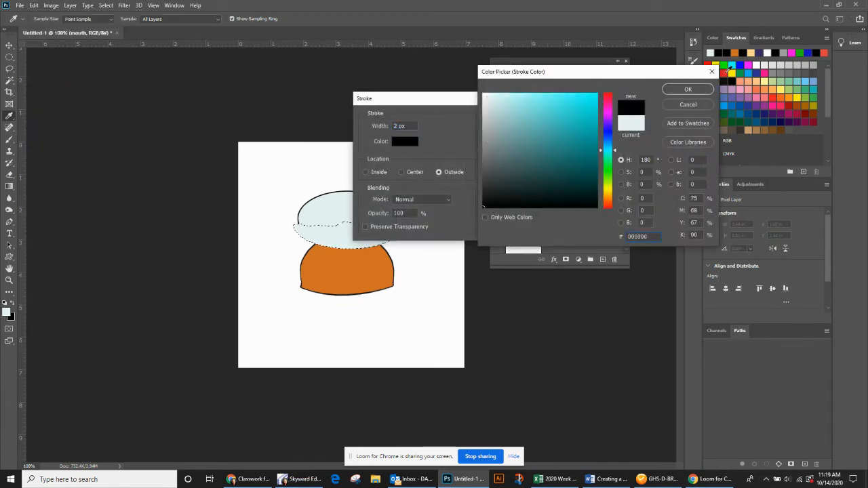
left_click(688, 90)
left_click(497, 120)
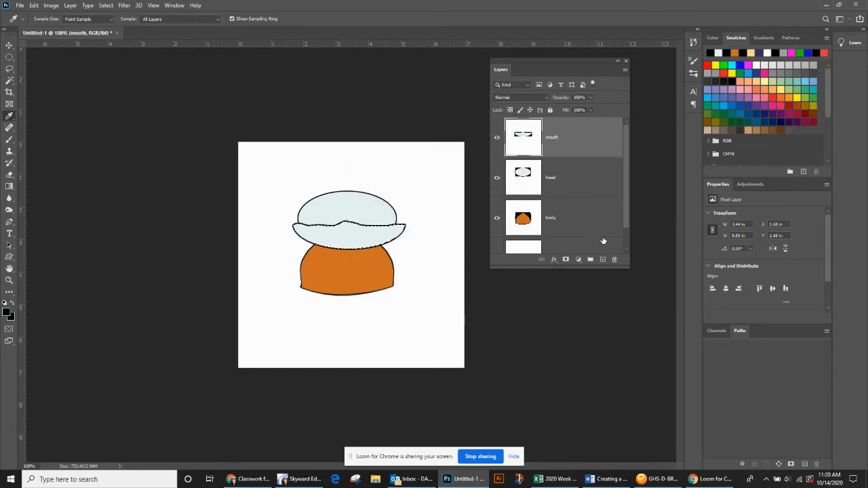
Add a layer above the mouth layer and draw a black-filled ellipse about 0.4 in wide and 0.56 in high on the upper head
left_click(602, 259)
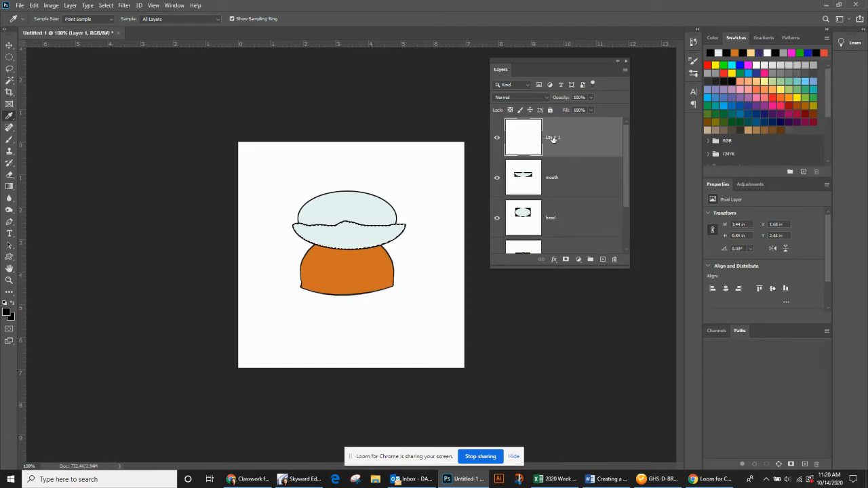
left_click(10, 57)
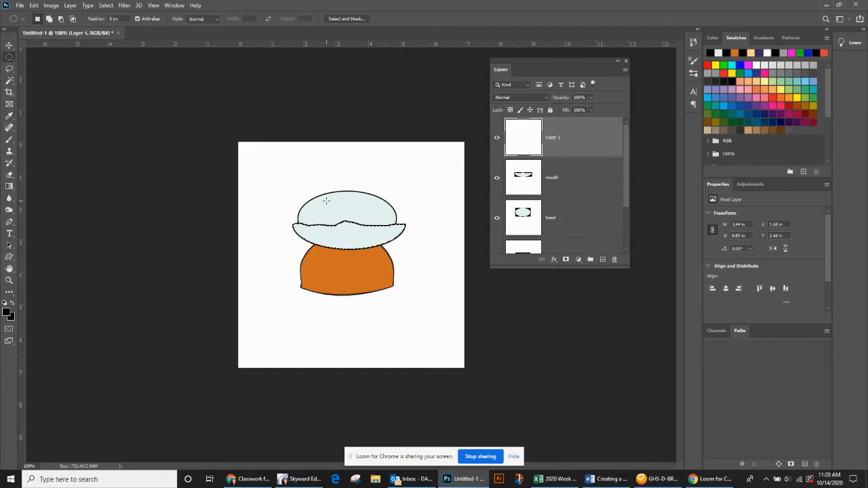
key("ctrl+d")
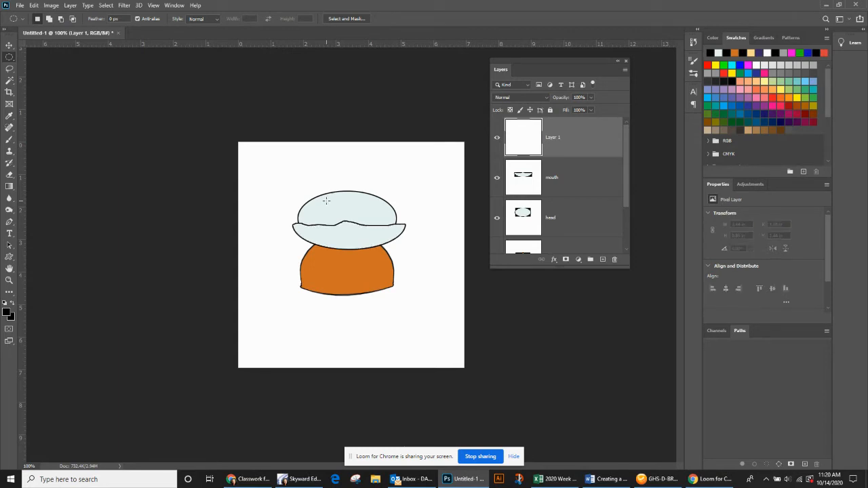
left_click_drag(326, 201, 339, 219)
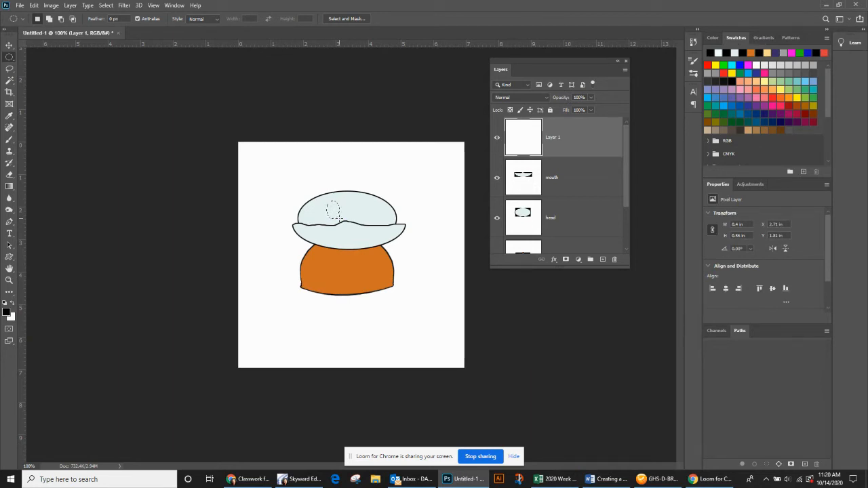
key("alt+BackSpace")
Rotate the black ellipse by 35 degrees
key("ctrl+t")
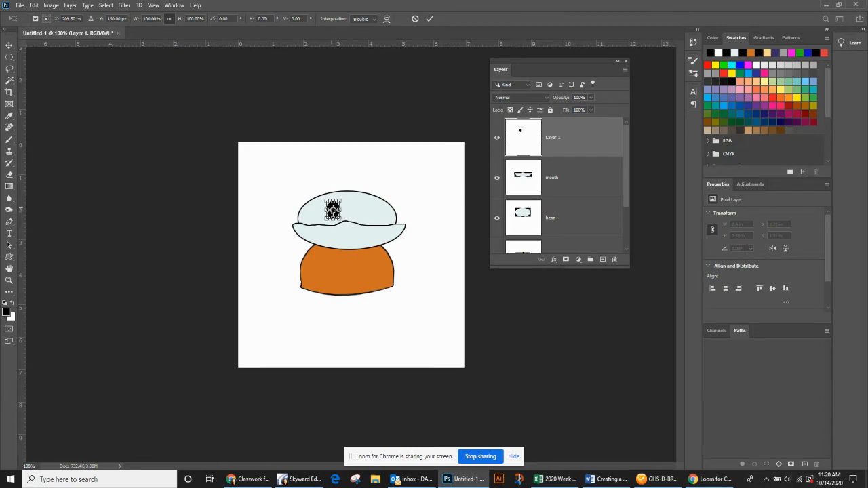
right_click(330, 205)
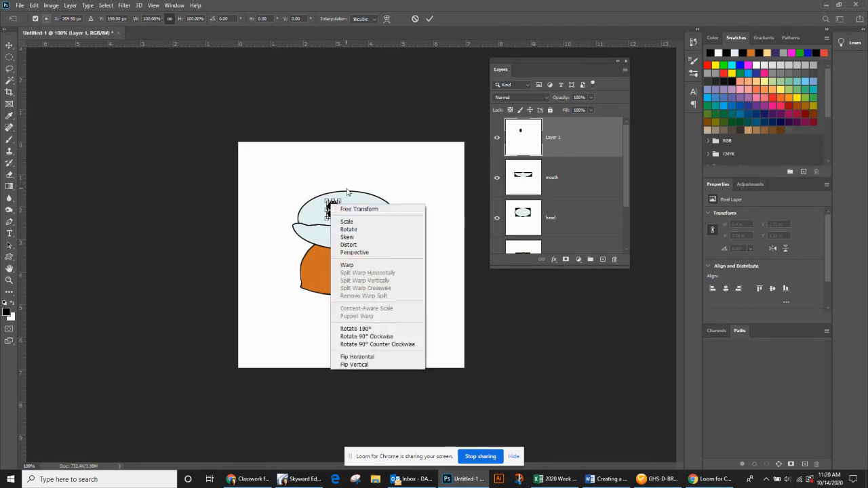
left_click(228, 16)
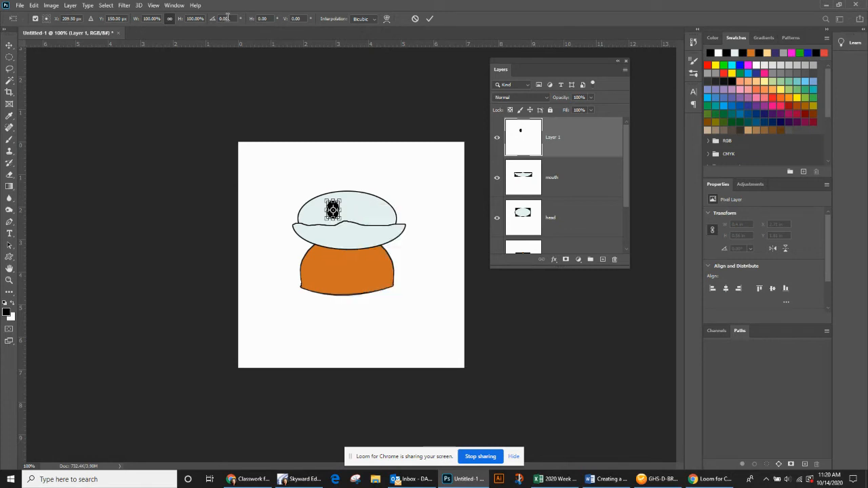
type("35")
key("Return")
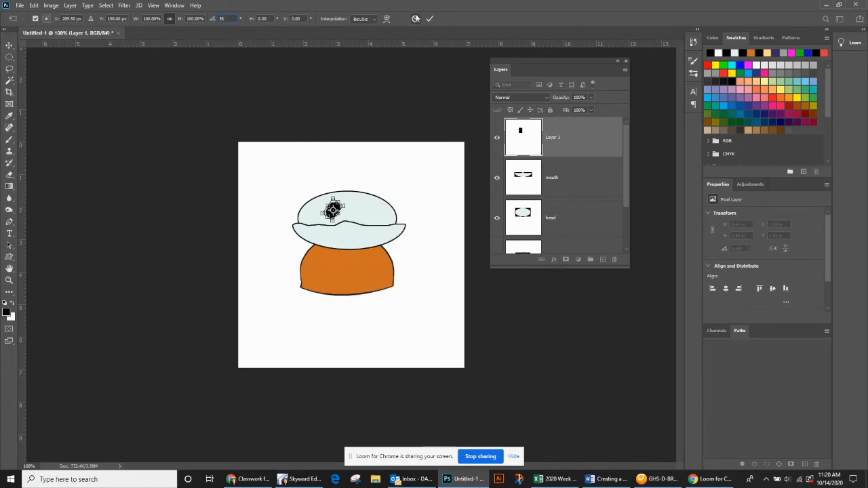
left_click(429, 19)
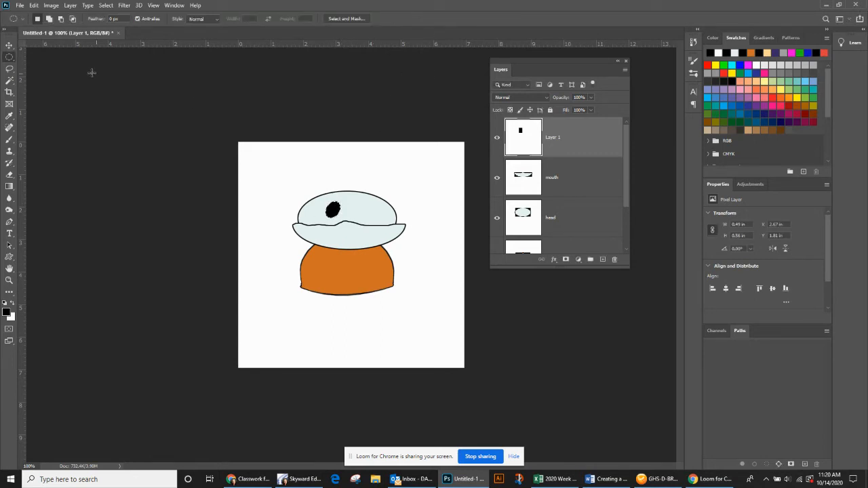
Duplicate the tilted black ellipse on the same layer about 0.9 in to its right
left_click(8, 45)
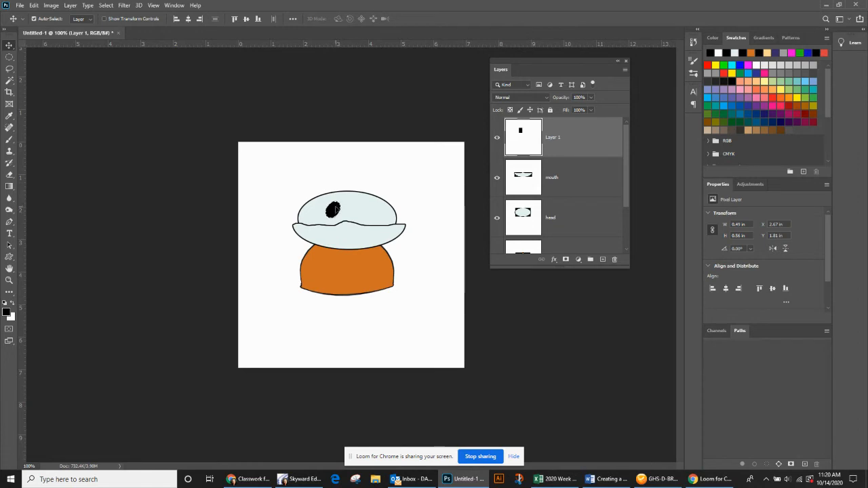
left_click_drag(336, 208, 364, 209)
key("ctrl")
key("ctrl")
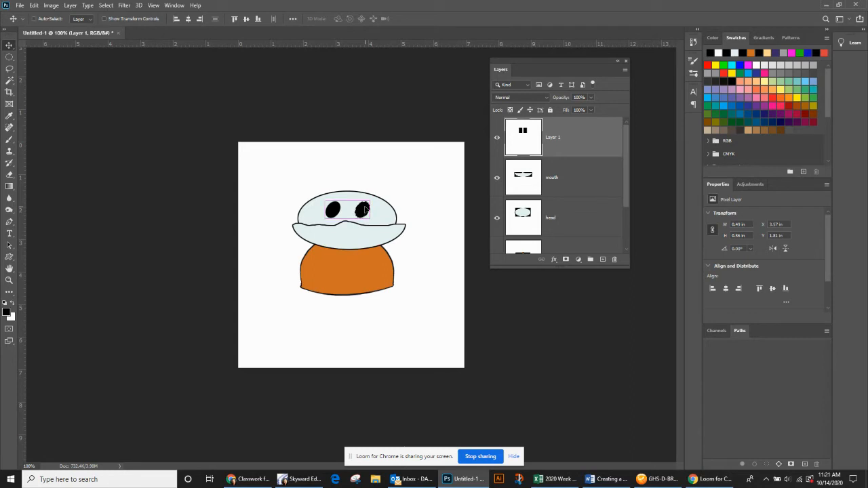
Flip the copied ellipse horizontally so the two ellipses mirror each other, and clear the selection
key("ctrl+t")
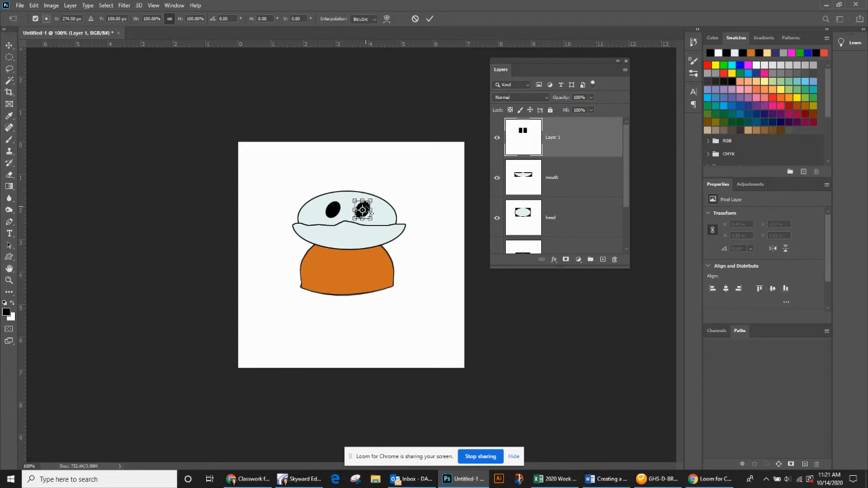
right_click(370, 213)
left_click(397, 360)
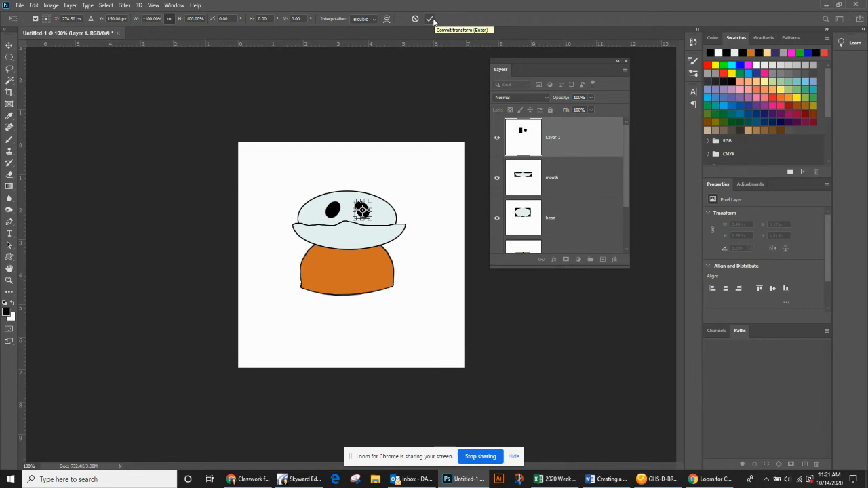
left_click(431, 19)
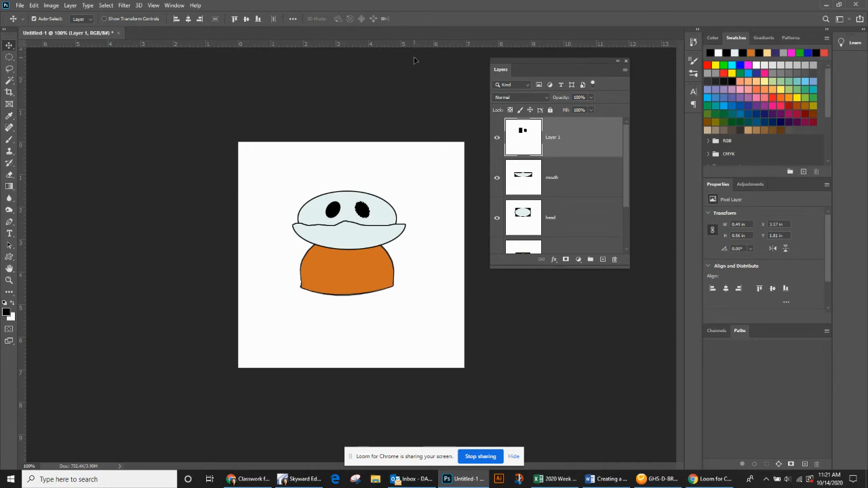
key("ctrl+d")
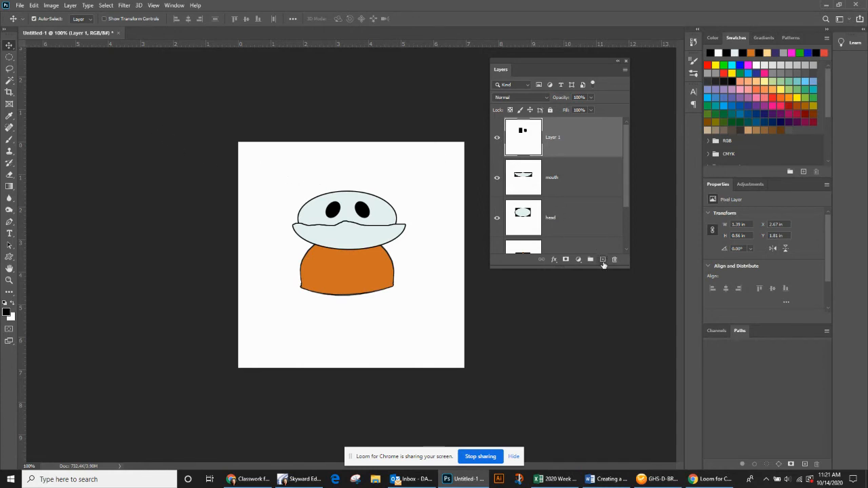
Rename the layer holding the two black ellipses "face"
double_click(554, 137)
type("face")
left_click(592, 156)
Add an empty layer above the face layer and name it "eyes"
left_click(602, 261)
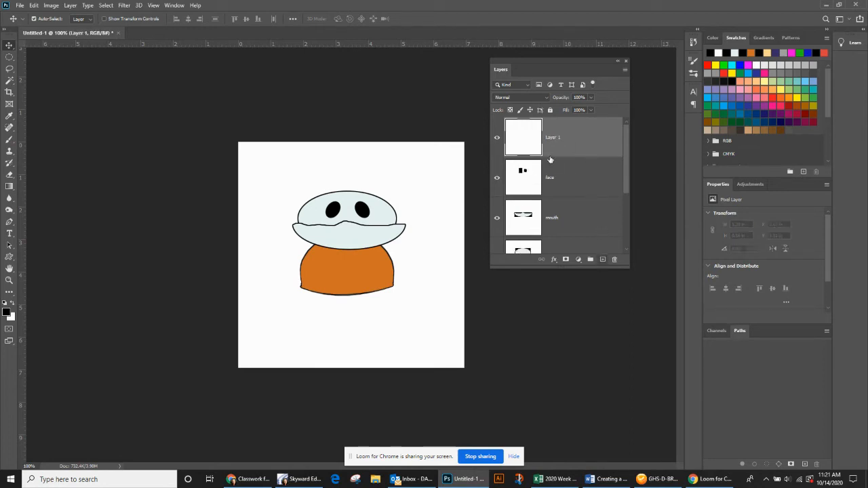
double_click(552, 136)
type("eyes")
key("Return")
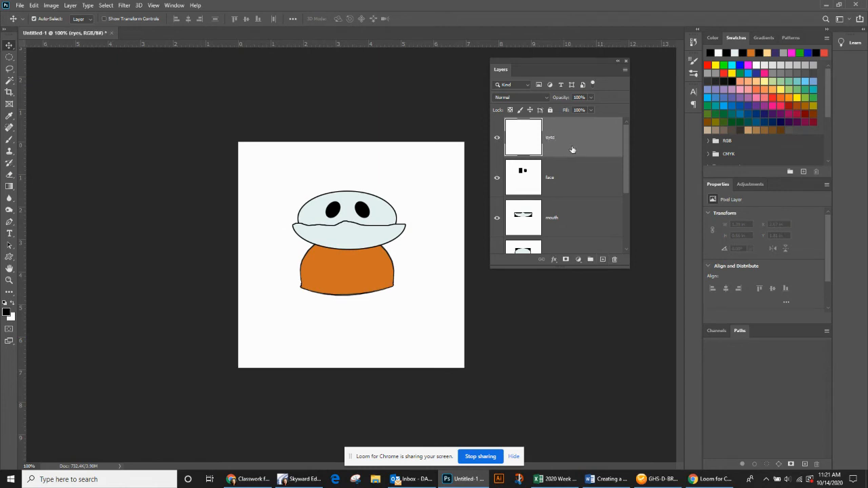
On the eyes layer, draw a yellow-filled circle about 0.33 in across over the left black ellipse
left_click(731, 72)
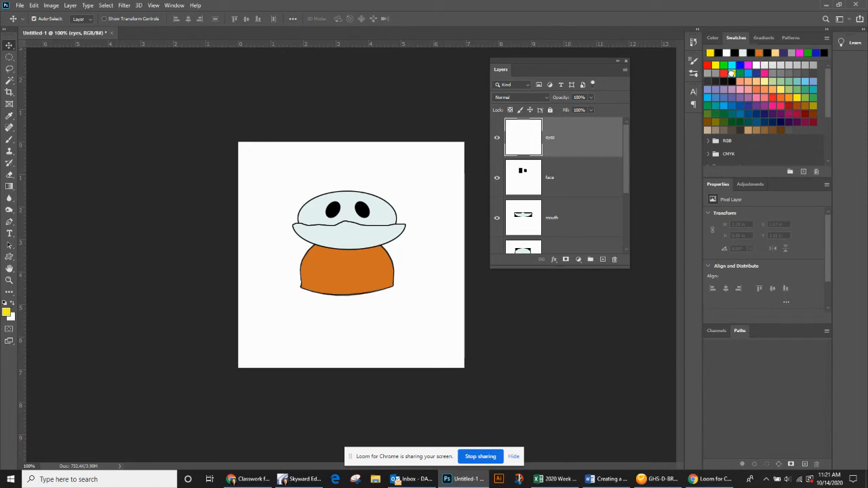
left_click(9, 56)
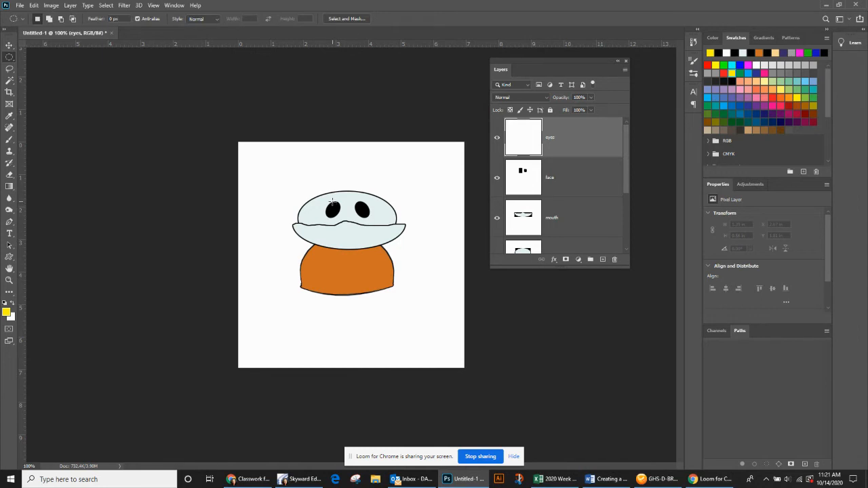
left_click_drag(332, 202, 341, 210)
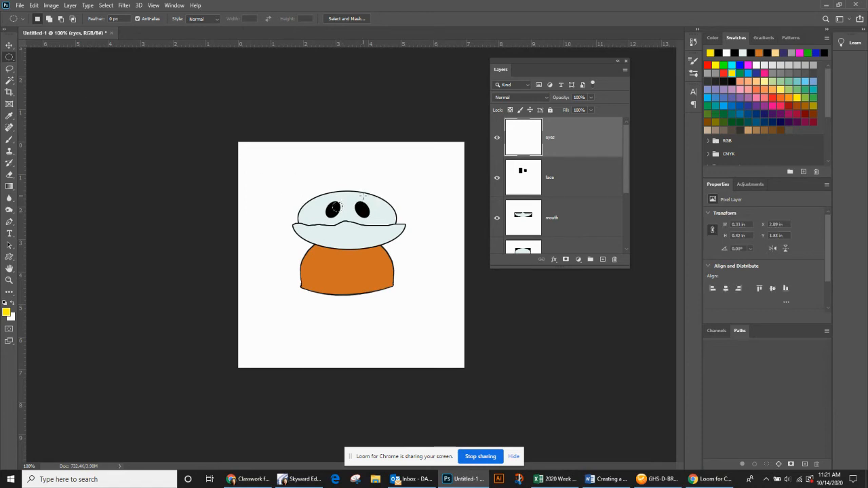
key("alt+BackSpace")
Shift the yellow circle slightly left, place a copy of it over the right black ellipse, and clear the selection
left_click(9, 49)
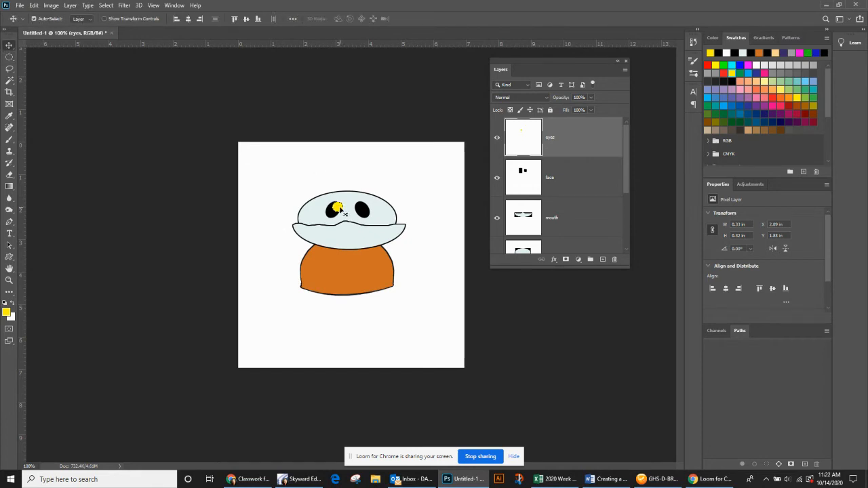
left_click_drag(340, 206, 340, 206)
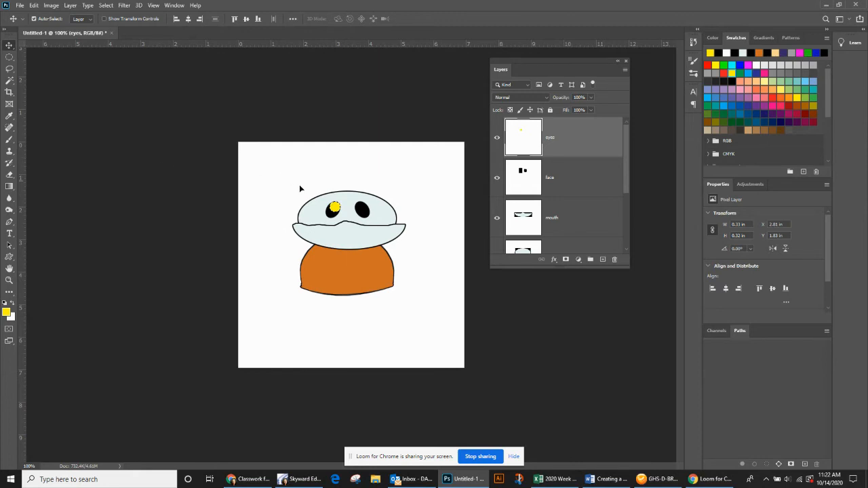
left_click_drag(338, 210, 364, 211)
key("ctrl+d")
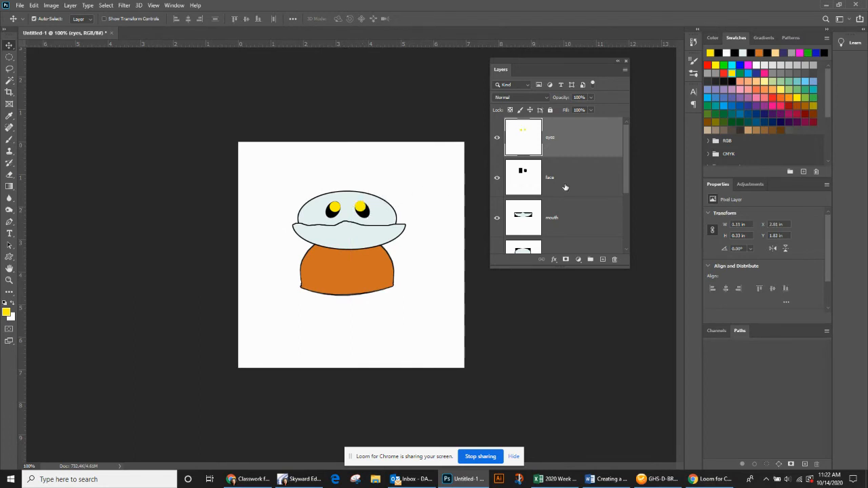
Make the face layer active and set up the Brush tool with a hard round tip reduced to a few pixels
left_click(566, 183)
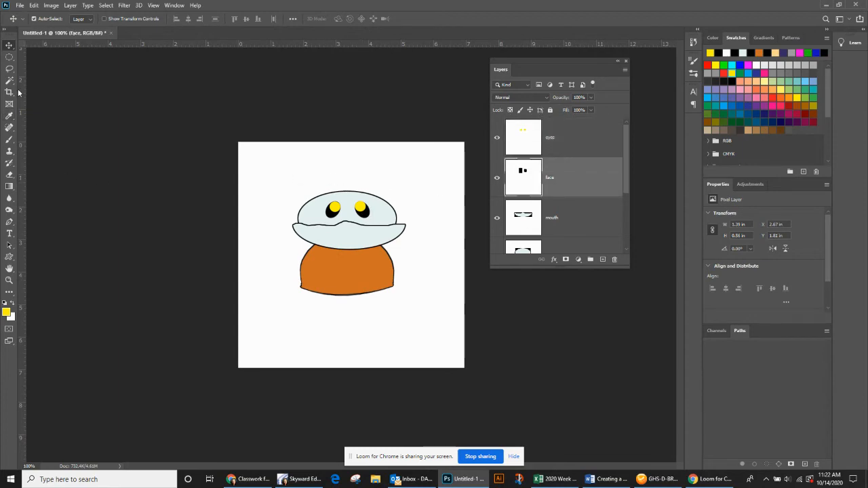
left_click(9, 139)
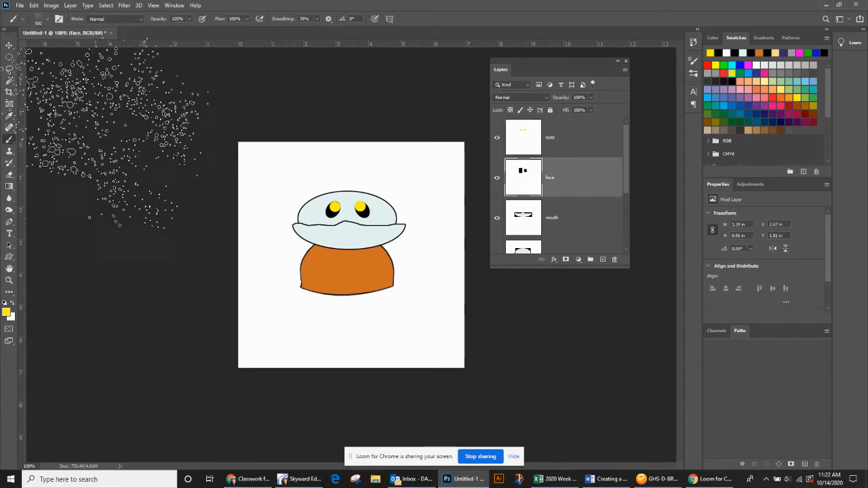
left_click(47, 21)
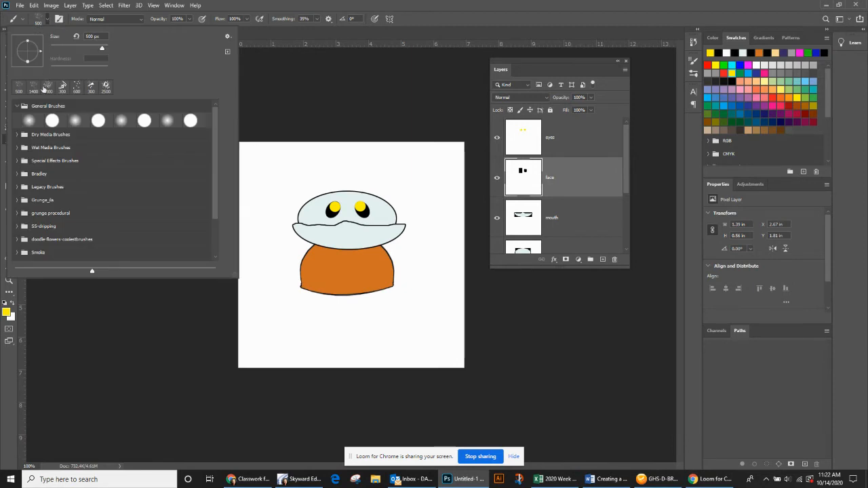
left_click(50, 121)
left_click(307, 2)
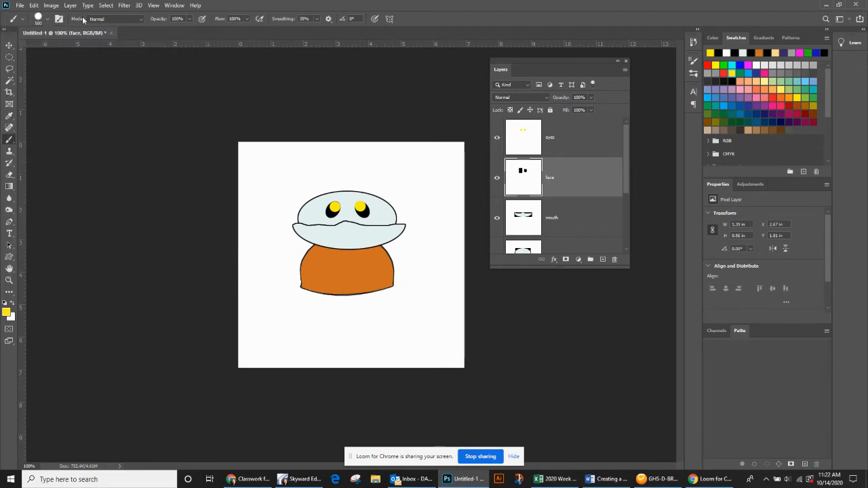
left_click(47, 22)
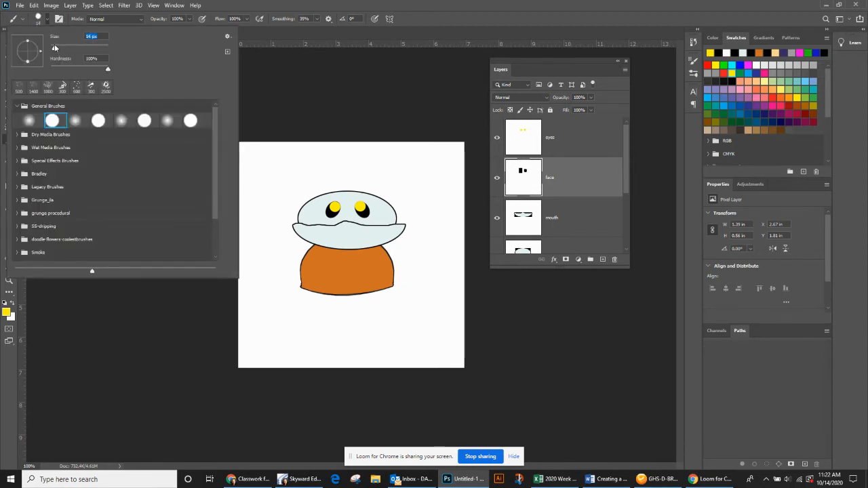
left_click_drag(56, 48, 52, 48)
left_click(314, 4)
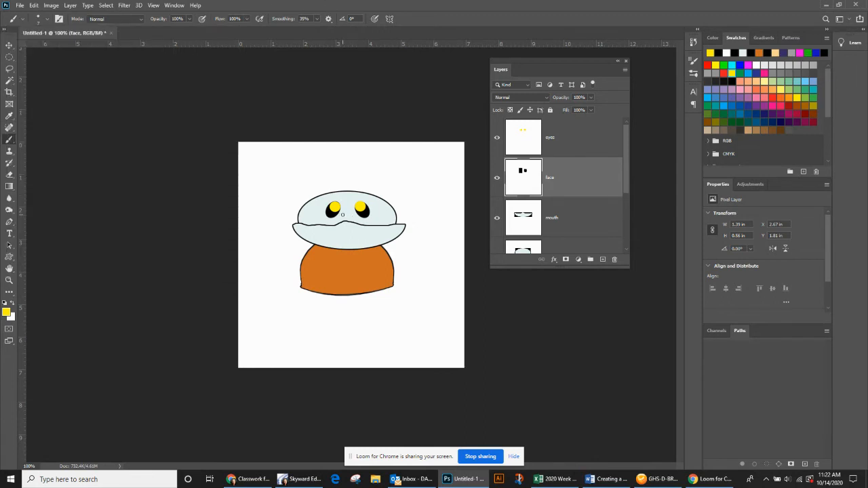
Restore the default black foreground colour and paint an inverted-V nose between the two eyes on the face layer
key("ctrl+plus")
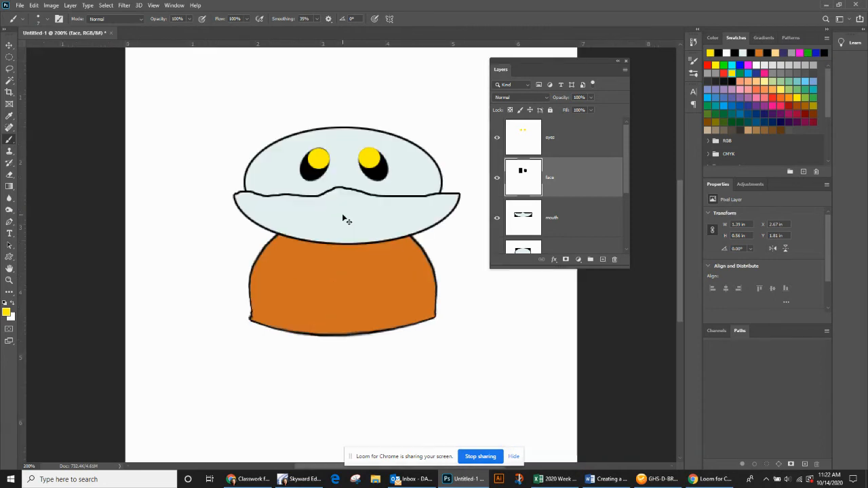
key("ctrl+plus")
scroll(339, 215, "up", 4)
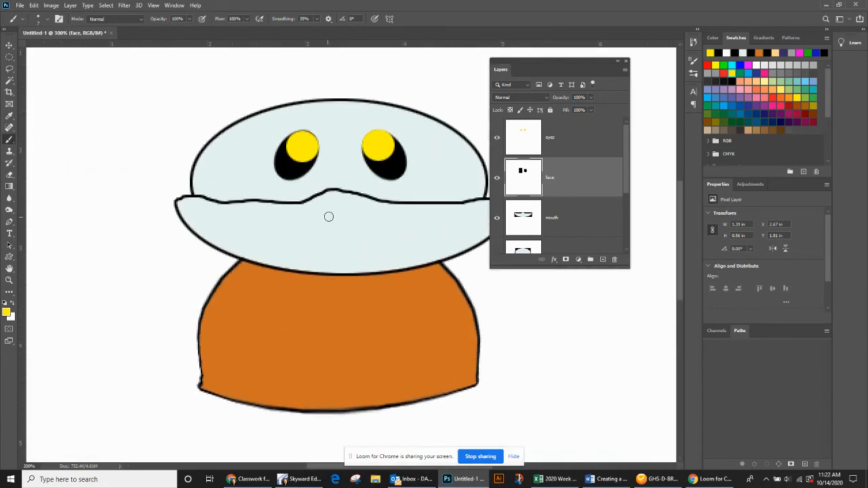
left_click(4, 303)
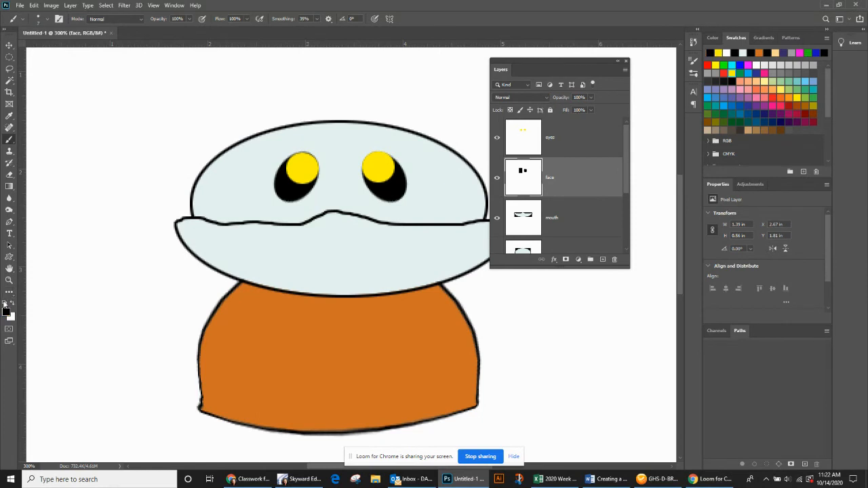
left_click(321, 200)
mouse_move(321, 200)
left_mouse_down()
mouse_move(336, 183)
mouse_move(353, 204)
left_mouse_up()
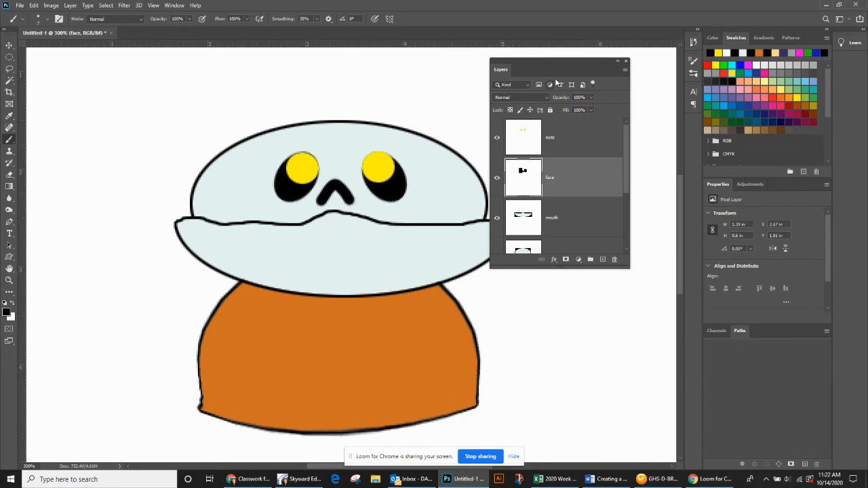
Move the Layers panel clear of the figure, then add an empty layer above the eyes layer and name it "ears"
left_click_drag(562, 67, 647, 68)
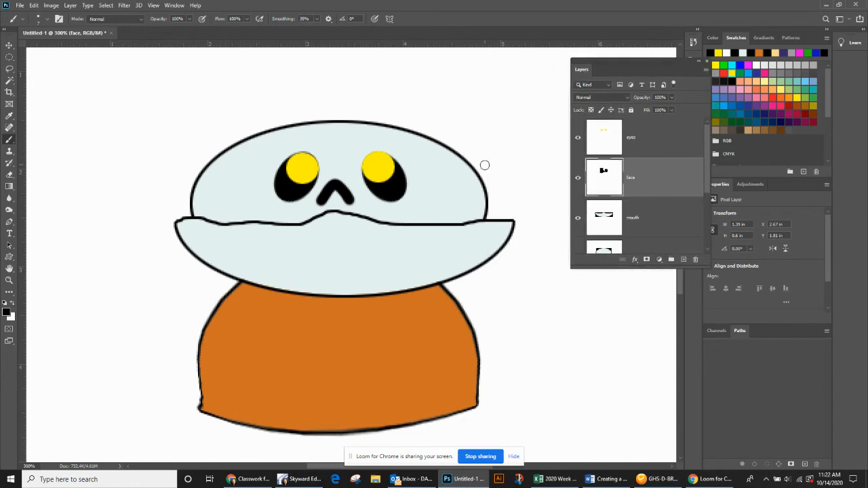
left_click(672, 144)
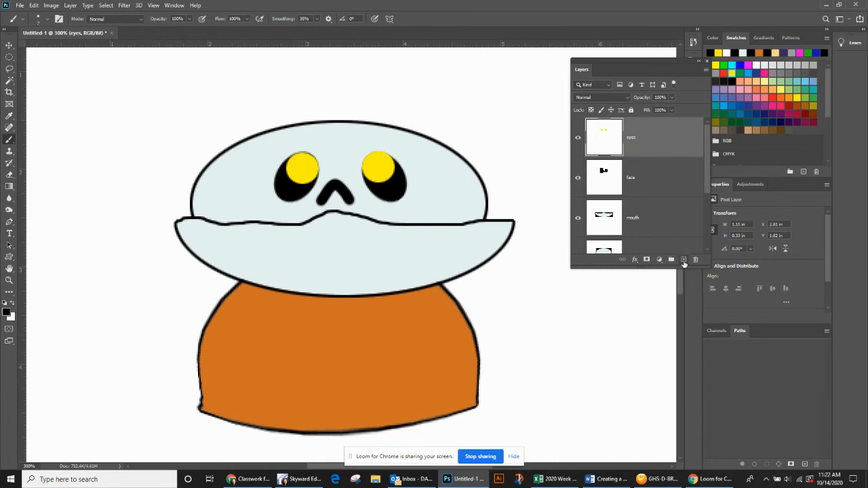
left_click(684, 259)
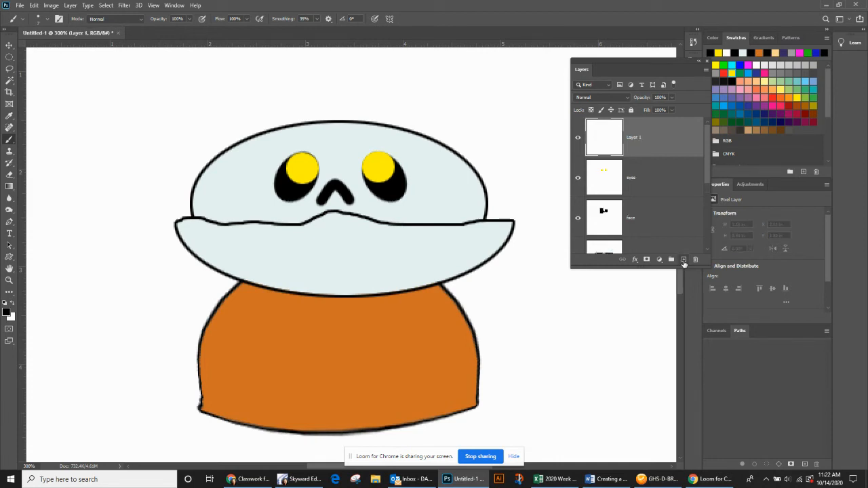
double_click(632, 136)
type("cars")
key("Return")
Paint an ear about 0.28 x 0.36 in on the head's right edge in the sampled head colour and place a copy at the left edge
left_click(245, 168, "alt")
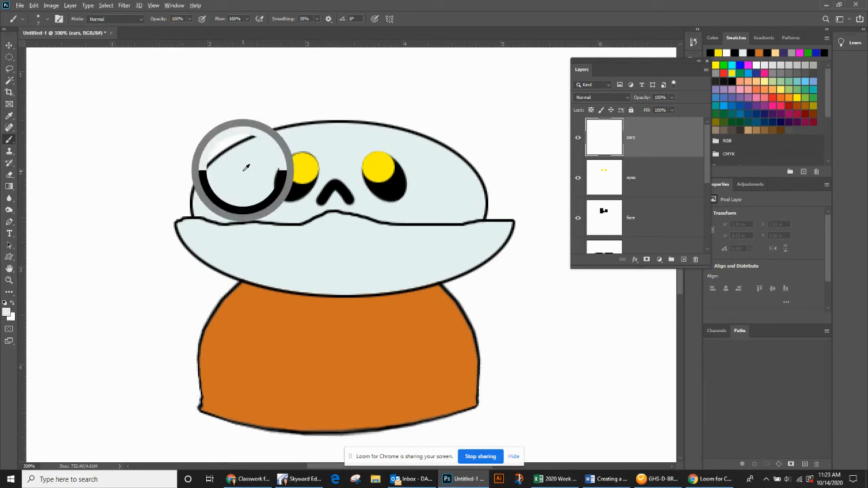
mouse_move(497, 168)
left_mouse_down()
mouse_move(479, 171)
mouse_move(495, 177)
mouse_move(493, 192)
mouse_move(485, 181)
mouse_move(492, 189)
left_mouse_up()
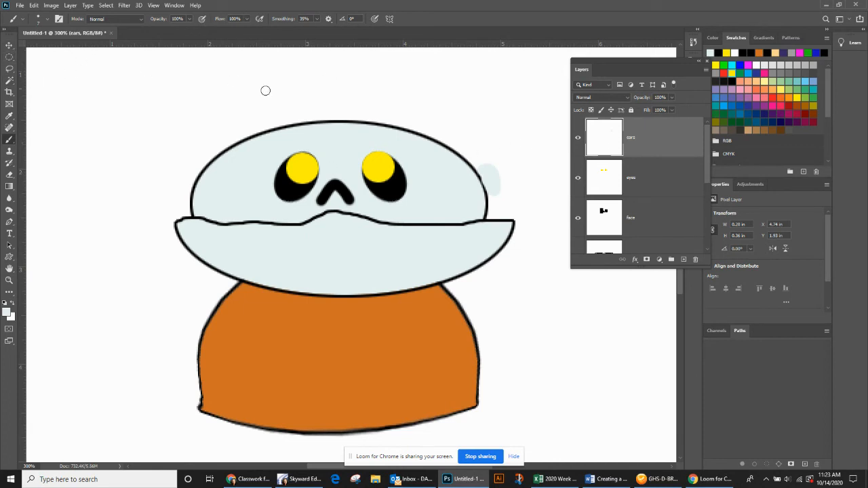
left_click(603, 142, "ctrl")
left_click(9, 46)
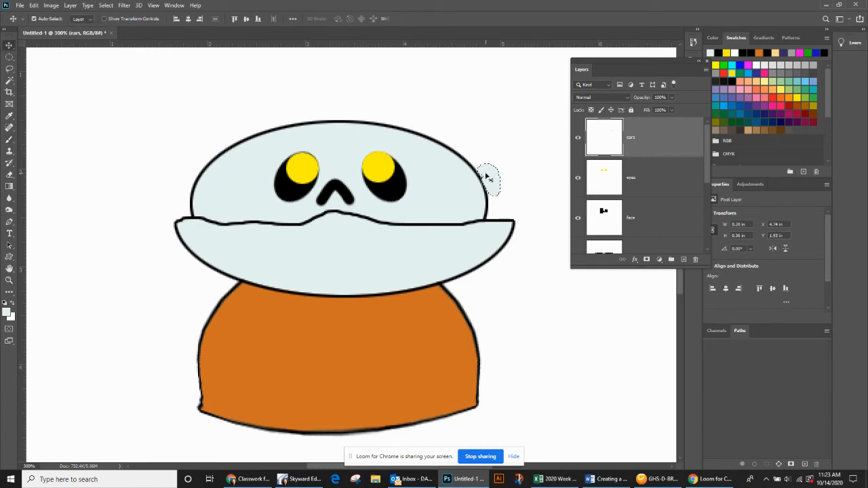
left_click_drag(486, 177, 184, 166)
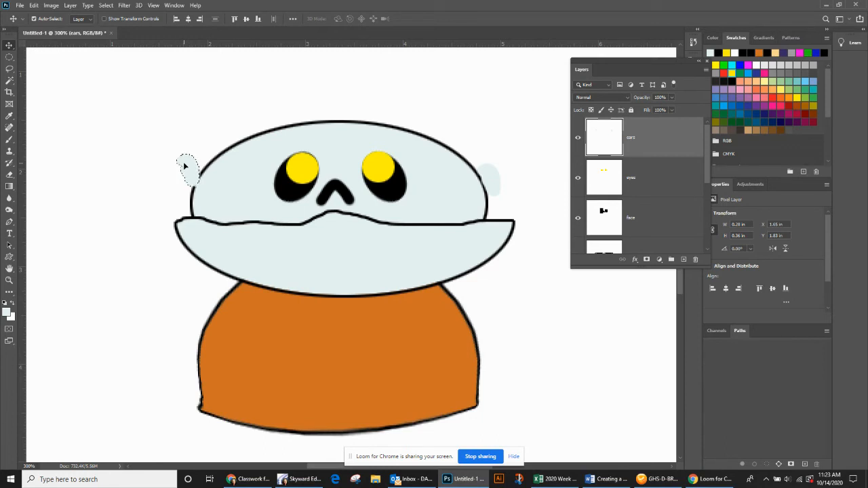
Flip the left ear copy horizontally, move it slightly down and right against the head, and clear the selection
key("ctrl+t")
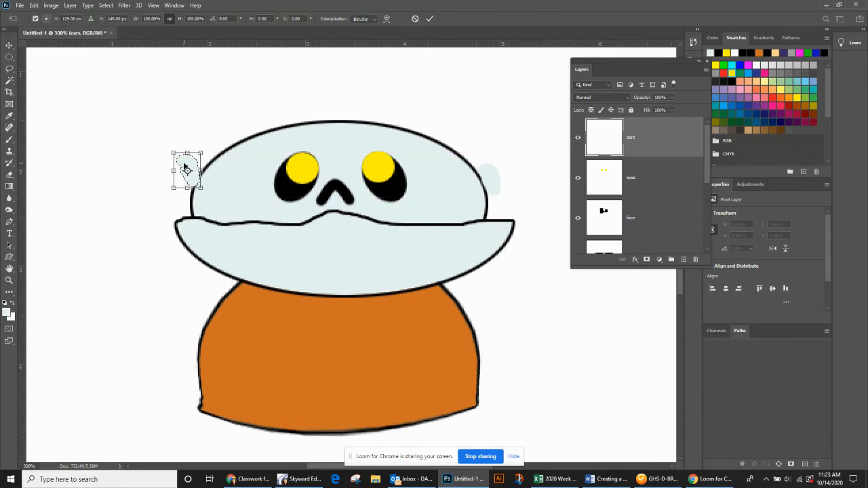
right_click(189, 167)
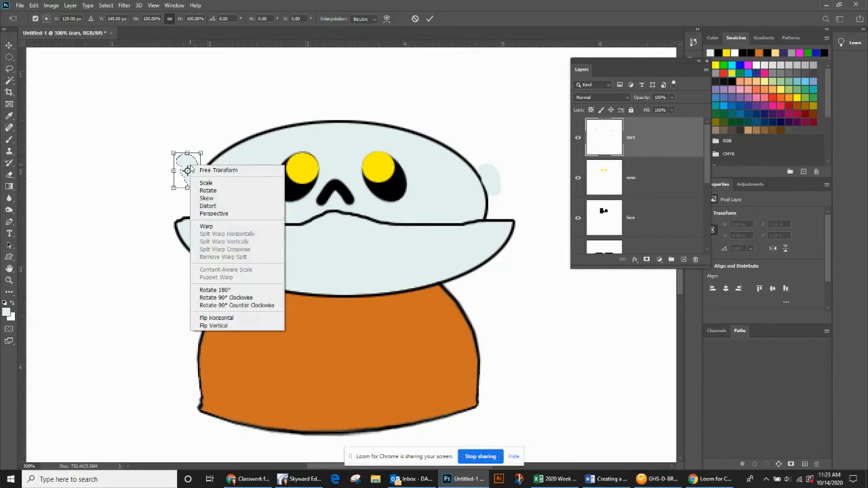
left_click(224, 318)
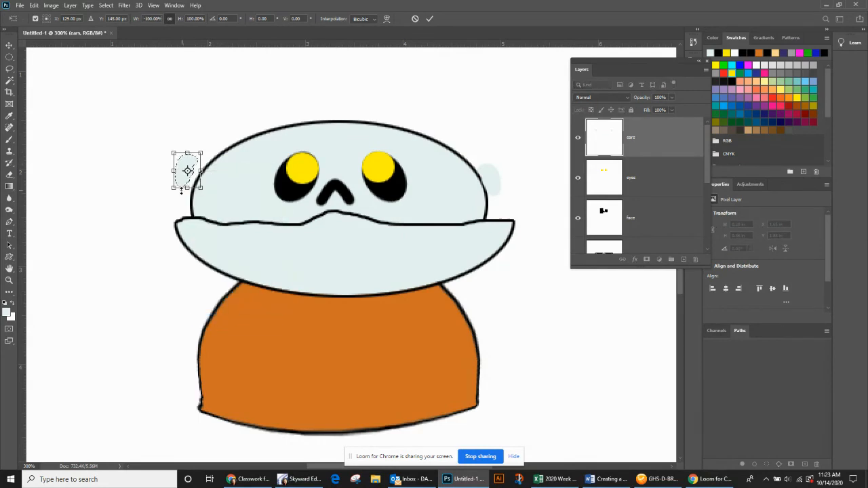
left_click_drag(182, 185, 186, 193)
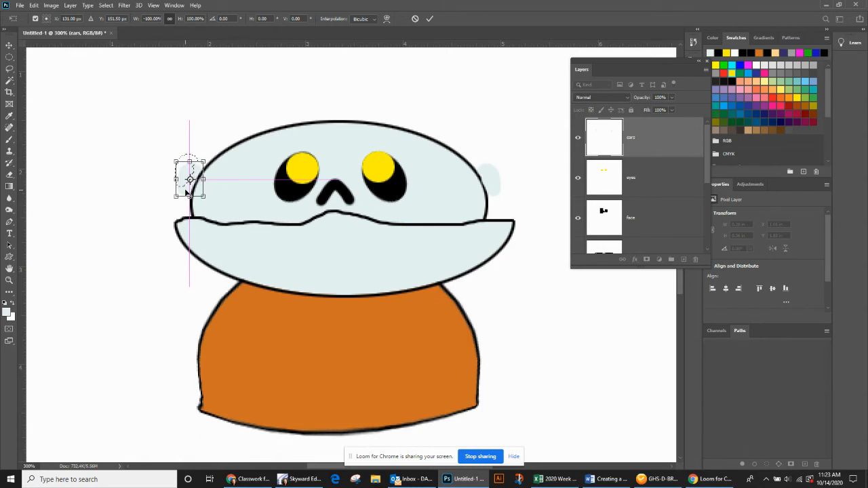
left_click(430, 19)
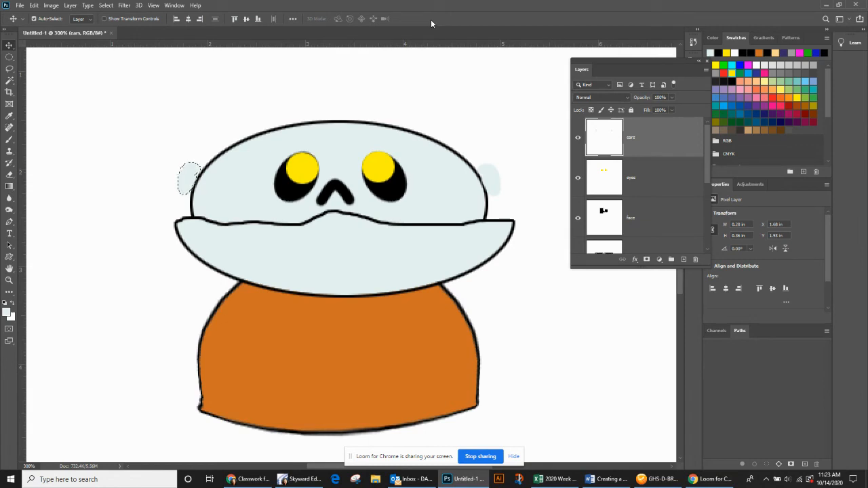
key("ctrl+d")
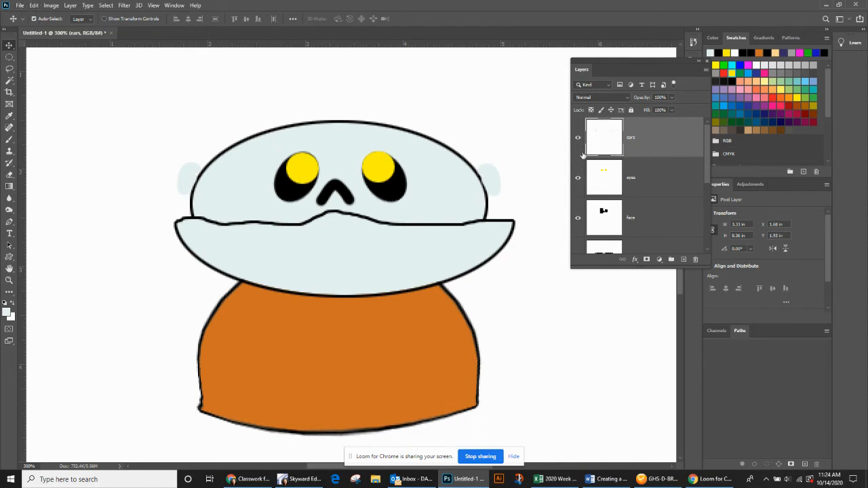
Outline both ears with a thin black (000000) stroke located outside, in Normal mode at 100% opacity
left_click(33, 5)
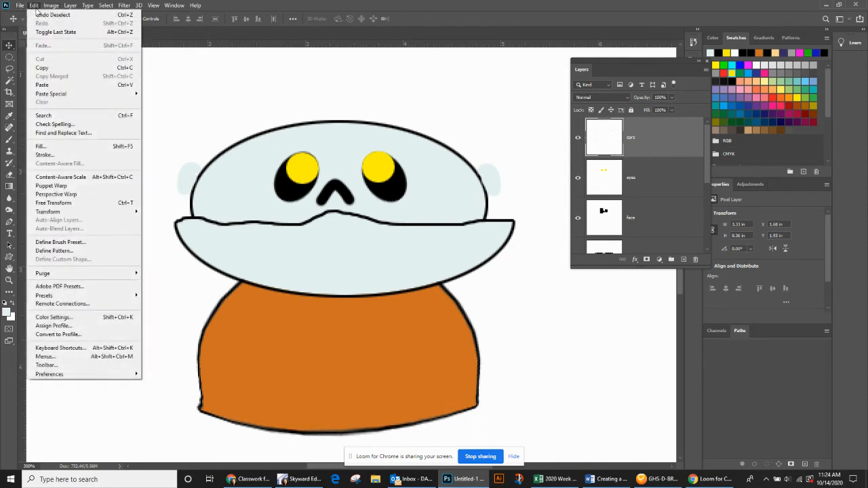
left_click(48, 155)
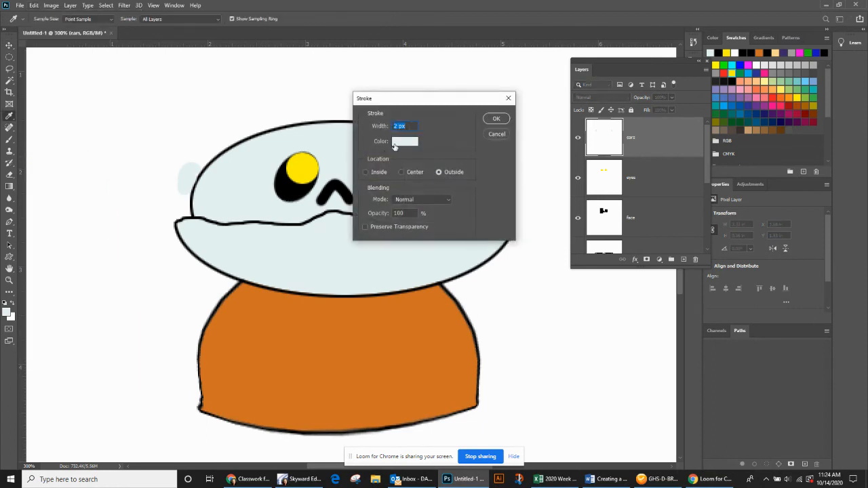
left_click(397, 142)
left_click(484, 206)
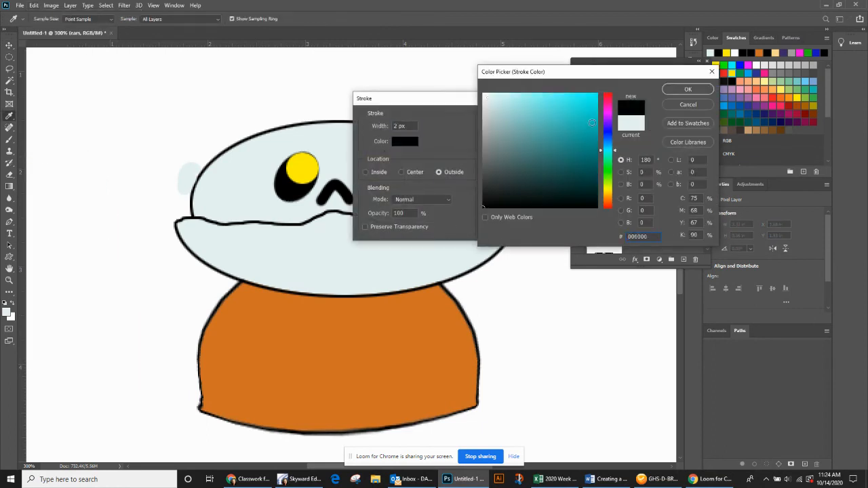
left_click(686, 89)
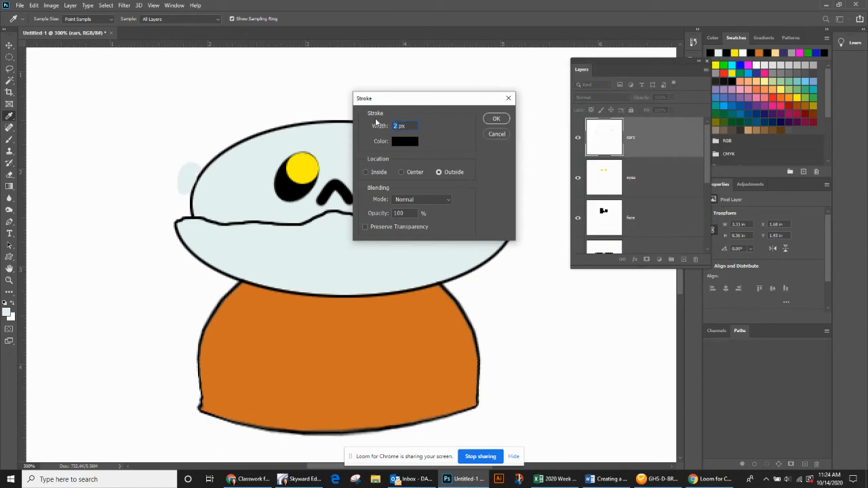
left_click(496, 119)
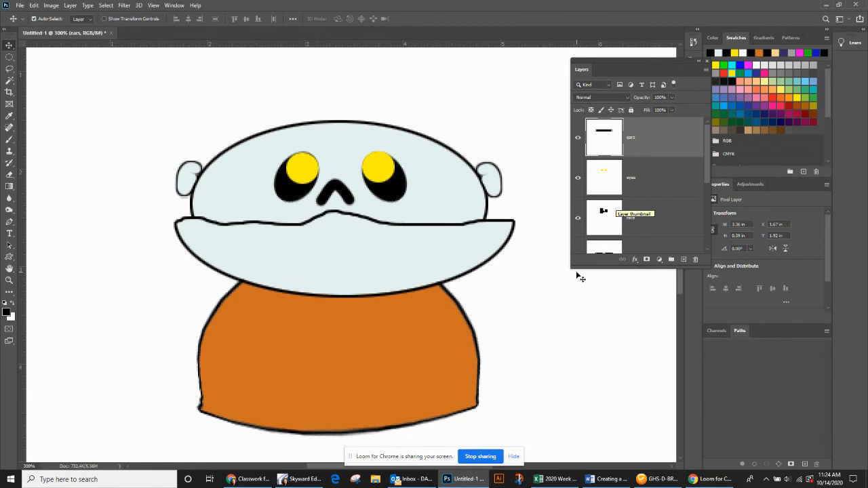
Select the head layer and set up the Burn tool with 20% exposure and a soft 29 px brush
scroll(577, 274, "down", 2)
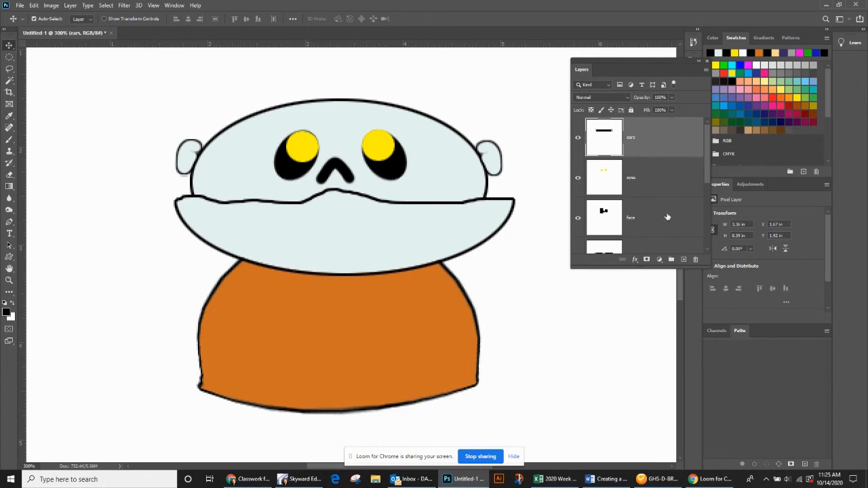
scroll(665, 216, "down", 3)
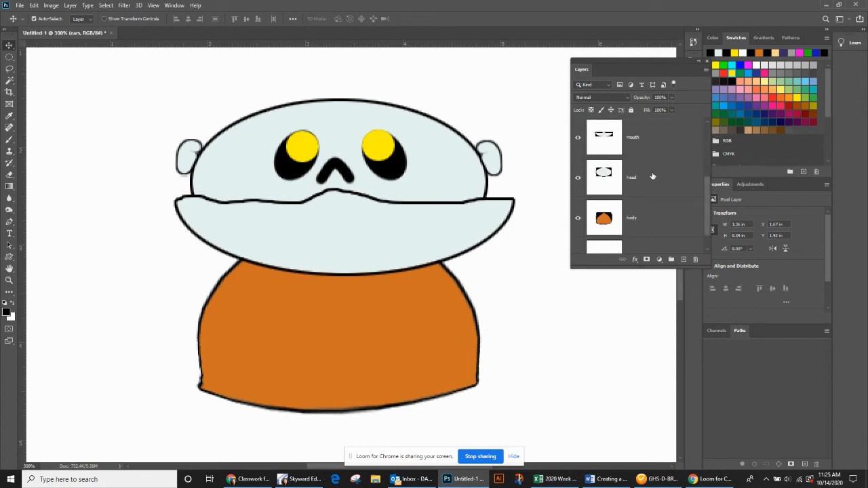
left_click(652, 177)
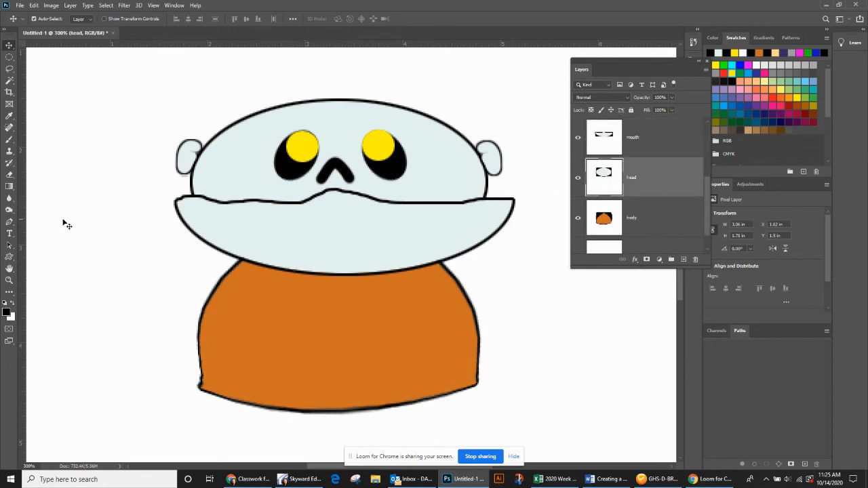
left_click(8, 211)
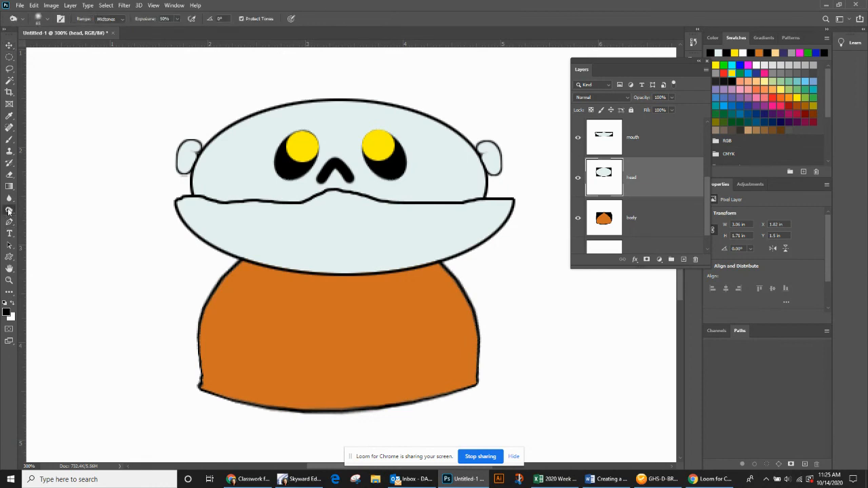
right_click(8, 211)
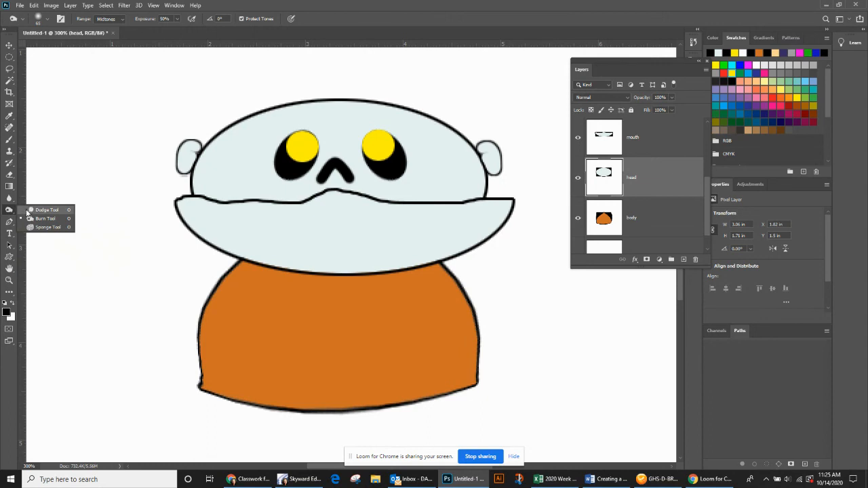
left_click(44, 210)
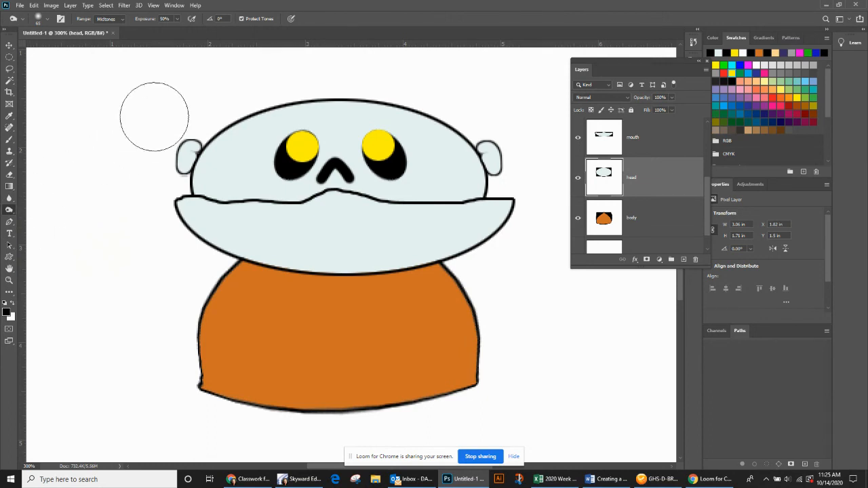
left_click(171, 19)
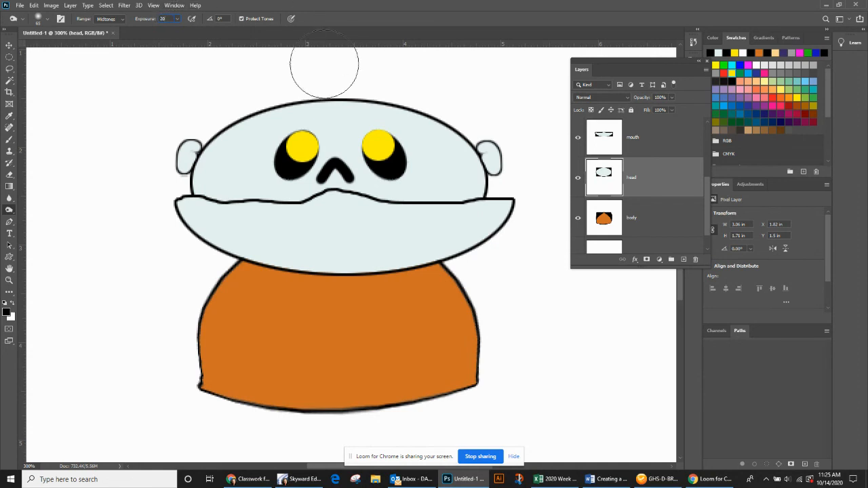
left_click(46, 19)
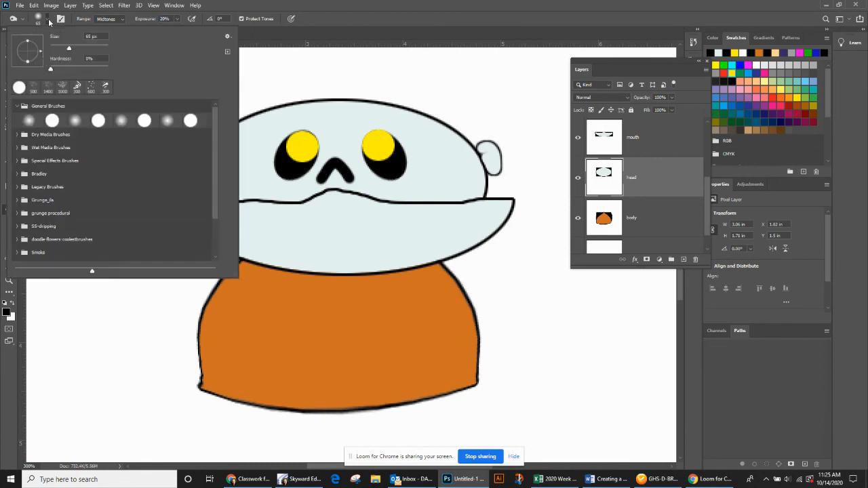
left_click_drag(68, 50, 59, 52)
left_click(413, 3)
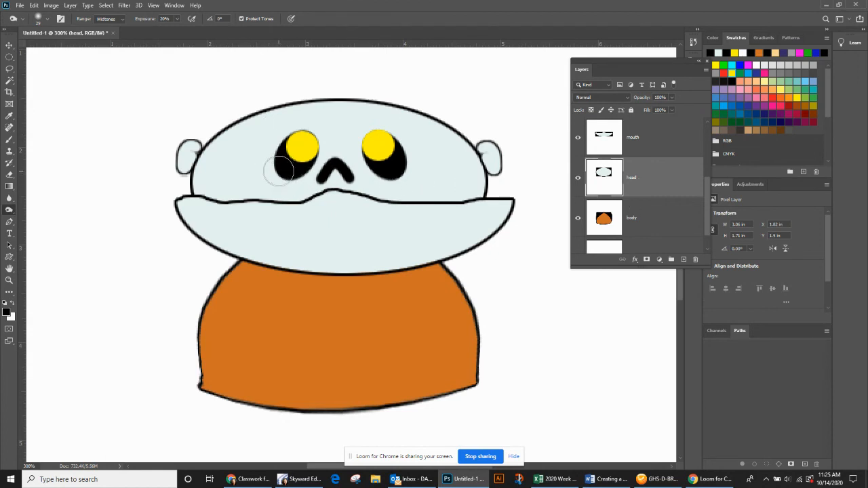
Burn soft shadows into the head around the outer and lower edges of both eye sockets
mouse_move(278, 171)
left_mouse_down()
mouse_move(299, 173)
mouse_move(278, 181)
mouse_move(279, 167)
mouse_move(280, 181)
mouse_move(295, 165)
mouse_move(282, 183)
mouse_move(279, 171)
mouse_move(287, 180)
mouse_move(292, 174)
mouse_move(279, 170)
mouse_move(276, 177)
mouse_move(297, 174)
mouse_move(274, 172)
mouse_move(294, 155)
mouse_move(297, 166)
mouse_move(277, 175)
left_mouse_up()
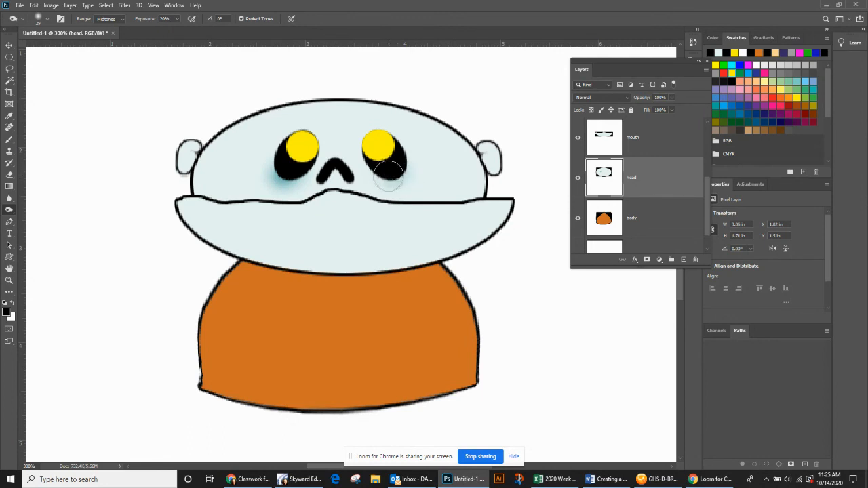
mouse_move(388, 177)
left_mouse_down()
mouse_move(410, 177)
mouse_move(408, 166)
mouse_move(397, 185)
mouse_move(418, 153)
left_mouse_up()
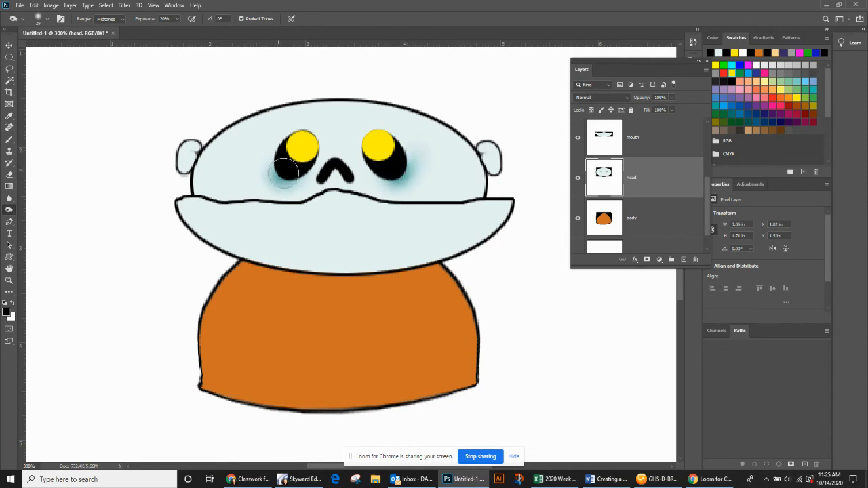
left_click_drag(285, 171, 279, 178)
Darken both ears on the ears layer with the Burn tool, raising its exposure to 86%
scroll(662, 174, "down", 3)
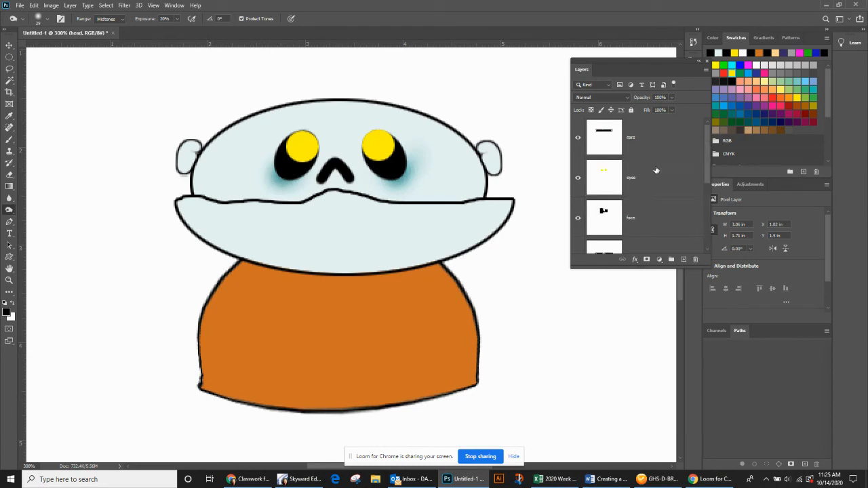
left_click(630, 140)
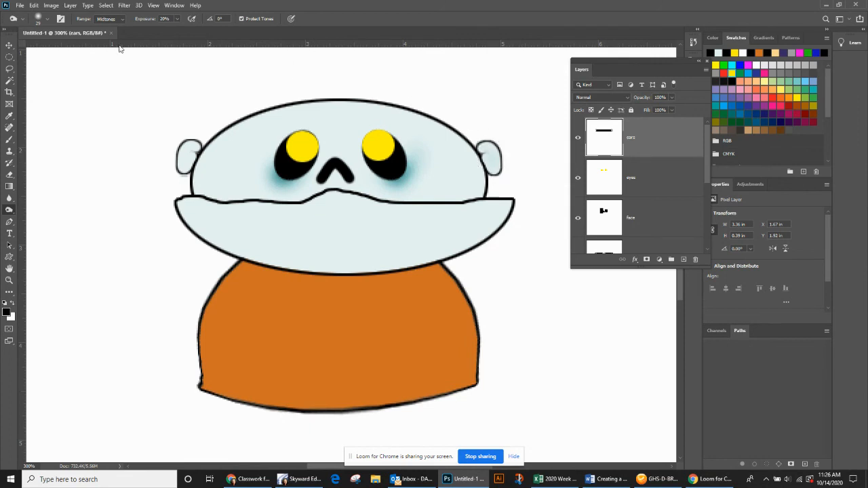
left_click(144, 21)
left_click_drag(145, 21, 163, 27)
left_click_drag(197, 133, 189, 152)
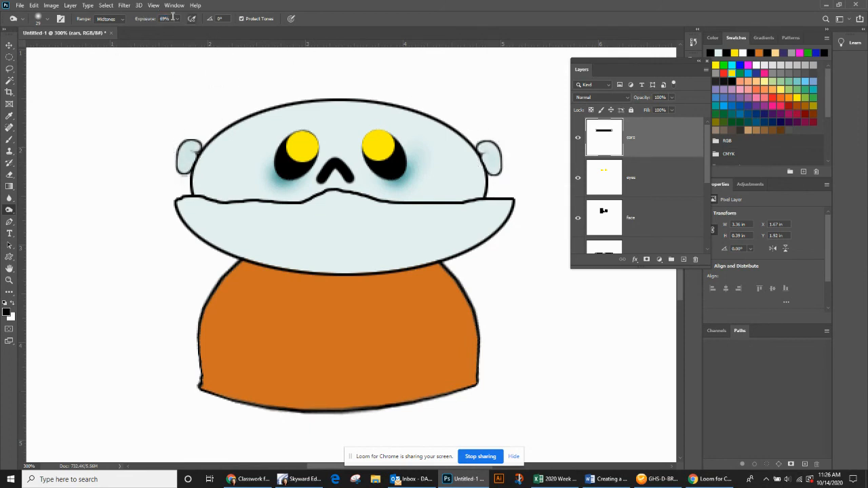
left_click_drag(147, 21, 156, 22)
mouse_move(186, 164)
left_mouse_down()
mouse_move(187, 148)
mouse_move(192, 178)
mouse_move(186, 147)
left_mouse_up()
mouse_move(490, 150)
left_mouse_down()
mouse_move(498, 174)
mouse_move(490, 155)
mouse_move(491, 166)
left_mouse_up()
Burn shading along the lower left and lower right edges of the mouth shape on the mouth layer
scroll(651, 195, "down", 1)
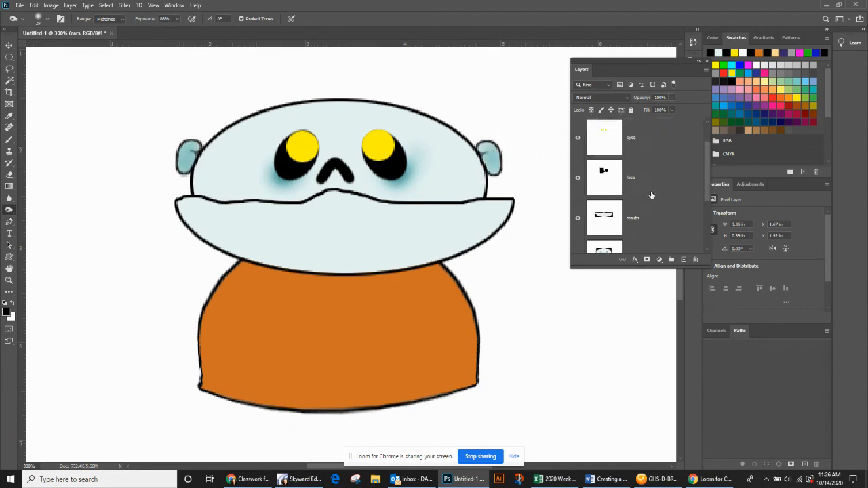
scroll(651, 196, "down", 1)
left_click(647, 183)
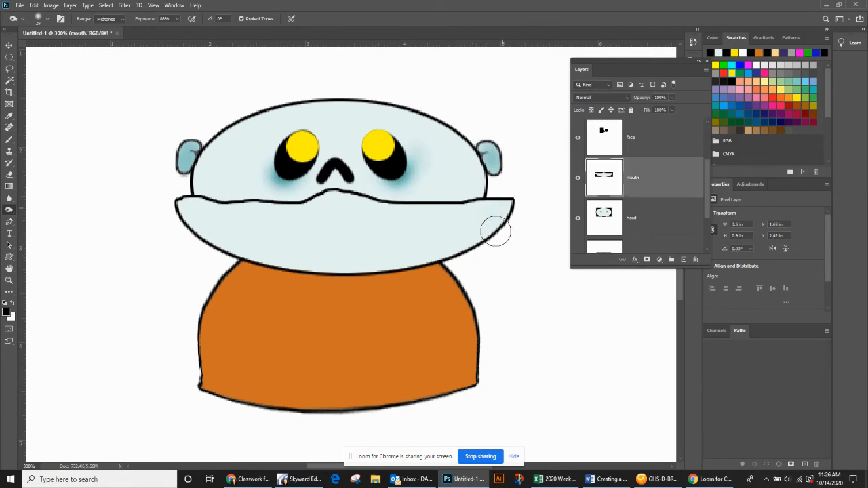
mouse_move(495, 231)
left_mouse_down()
mouse_move(515, 209)
mouse_move(428, 283)
mouse_move(476, 238)
mouse_move(403, 265)
mouse_move(502, 231)
mouse_move(401, 269)
left_mouse_up()
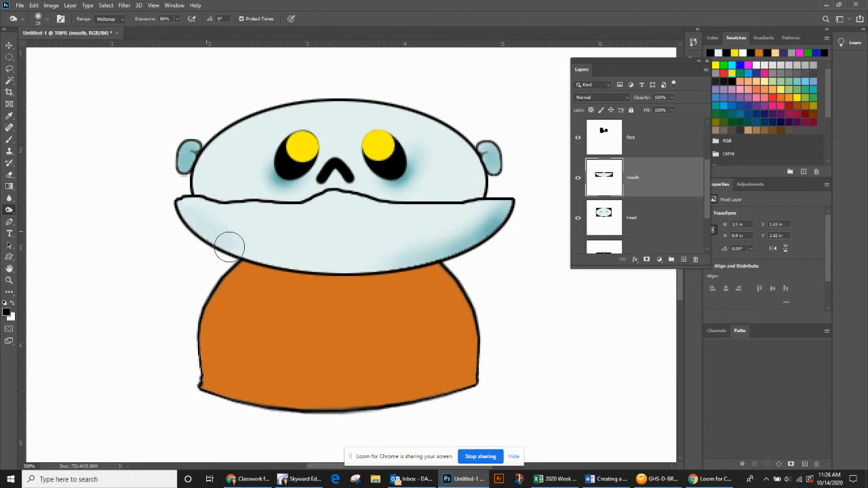
mouse_move(229, 246)
left_mouse_down()
mouse_move(170, 204)
mouse_move(181, 223)
mouse_move(292, 266)
left_mouse_up()
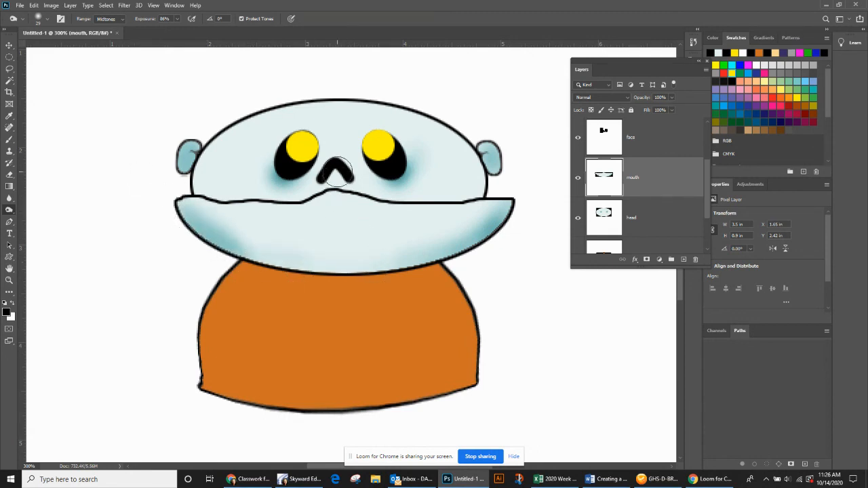
Burn shading into the head layer around the nose and along the head's upper left and upper right edges
left_click(650, 215)
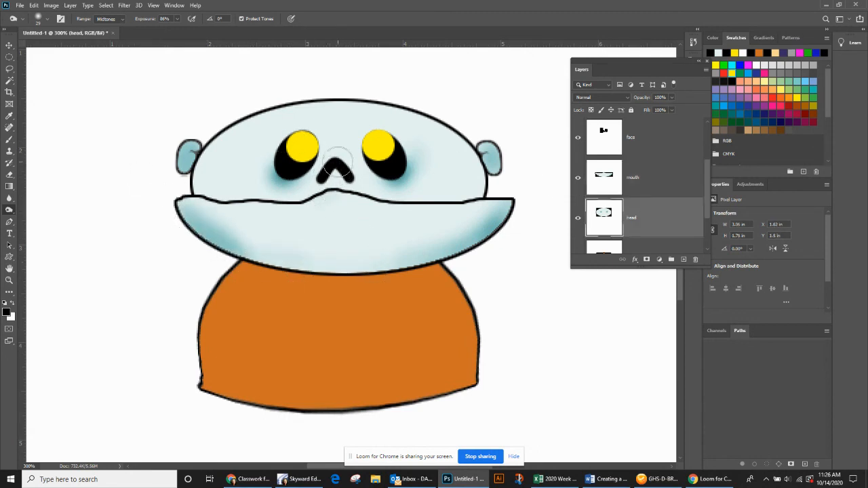
mouse_move(338, 162)
left_mouse_down()
mouse_move(337, 186)
mouse_move(336, 162)
left_mouse_up()
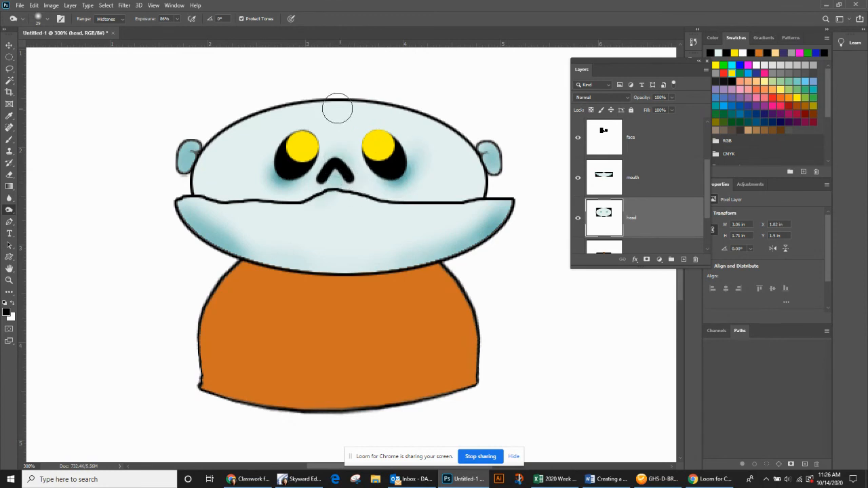
mouse_move(291, 99)
left_mouse_down()
mouse_move(296, 110)
mouse_move(206, 129)
left_mouse_up()
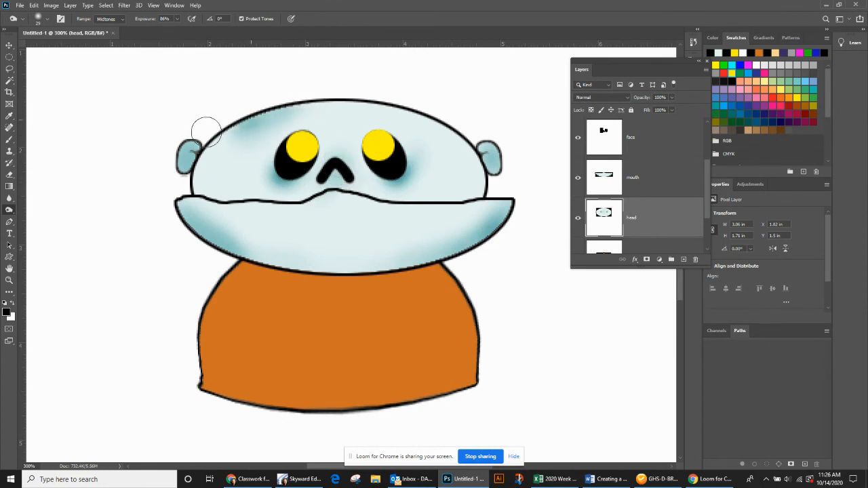
mouse_move(463, 121)
left_mouse_down()
mouse_move(444, 125)
mouse_move(461, 124)
left_mouse_up()
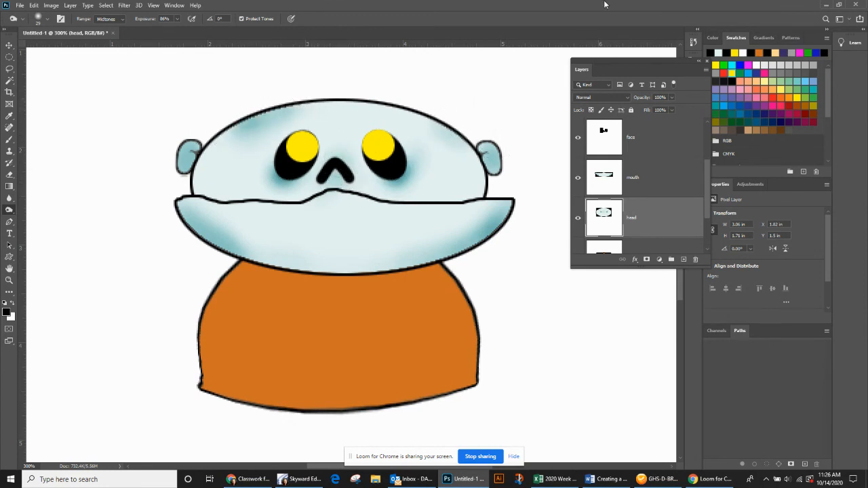